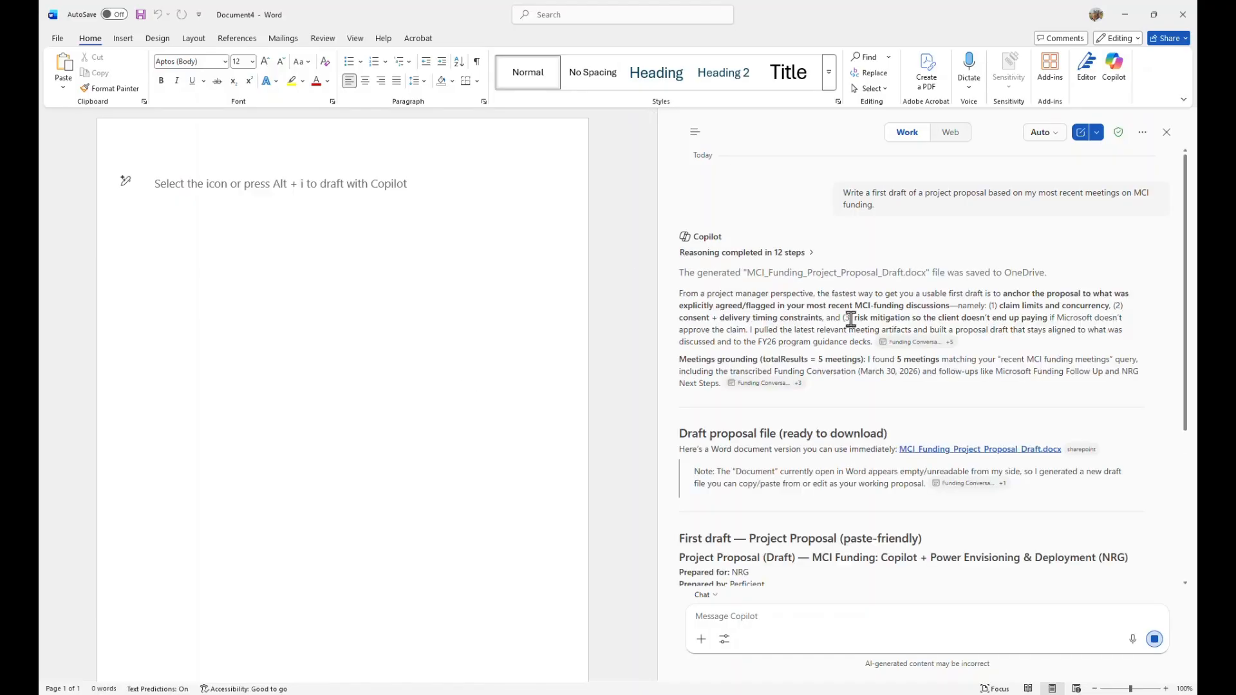
Read through Copilot's generated MCI funding project proposal draft in the chat, from the executive summary to the immediate next steps
scroll(840, 304, "down", 3)
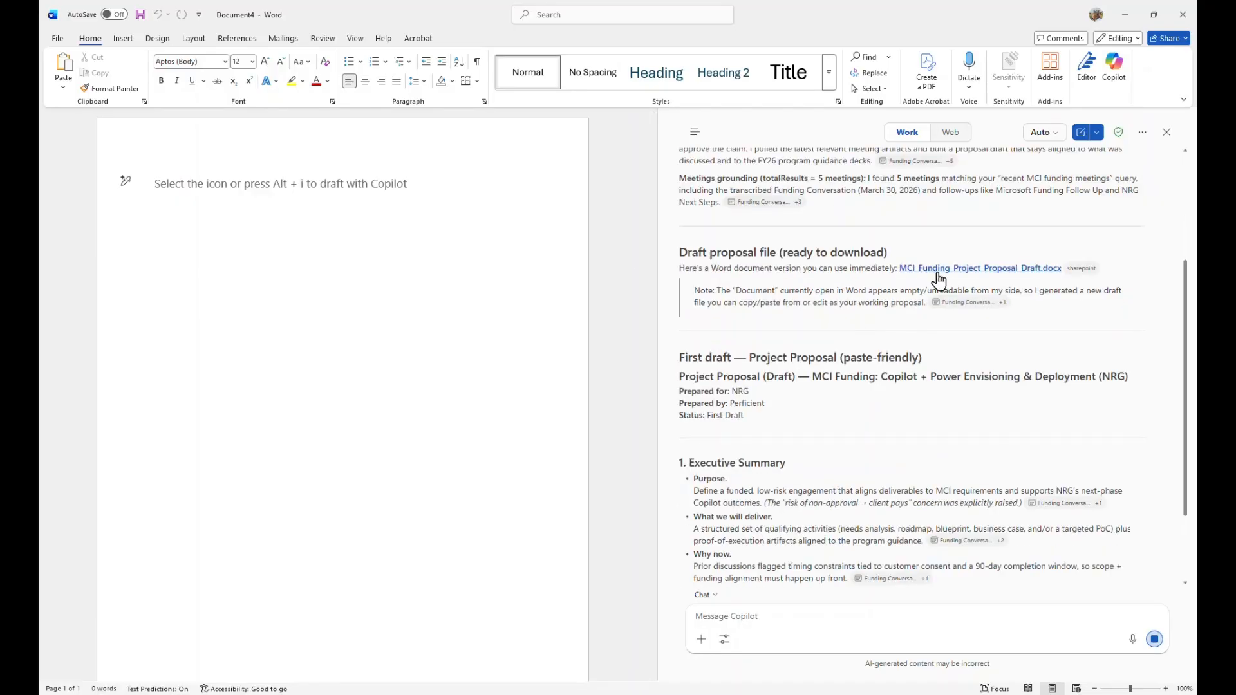
scroll(795, 302, "down", 3)
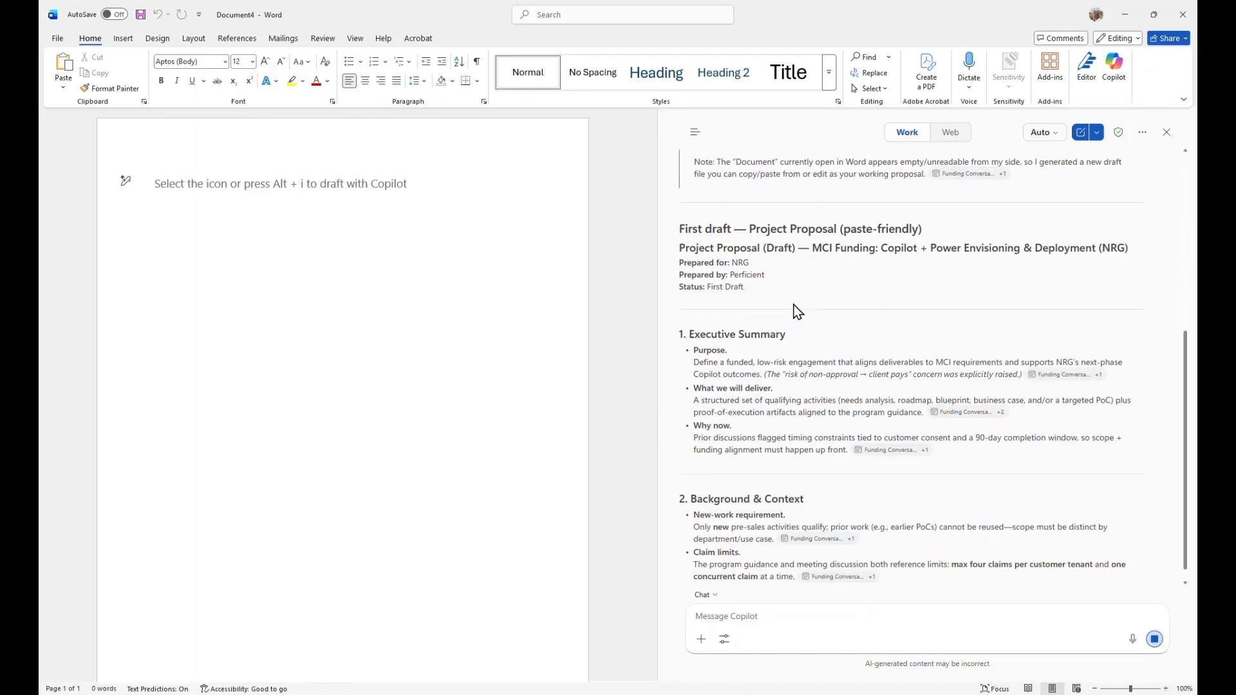
scroll(790, 304, "down", 1)
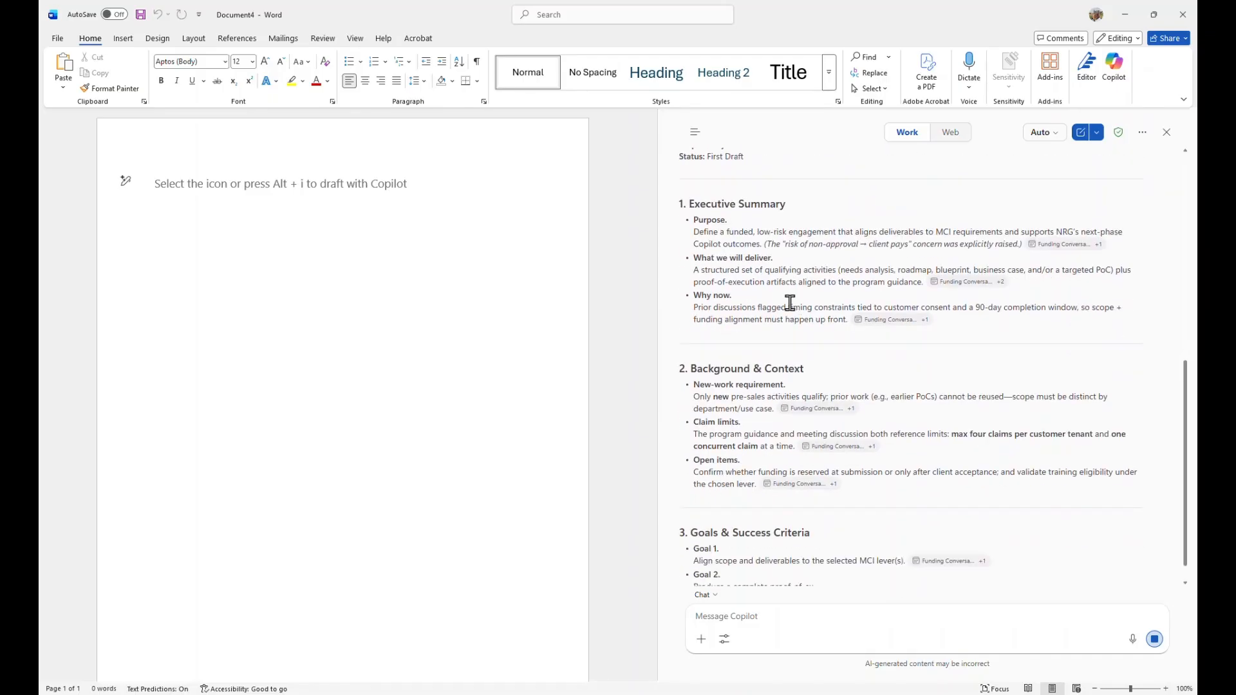
scroll(790, 304, "down", 1)
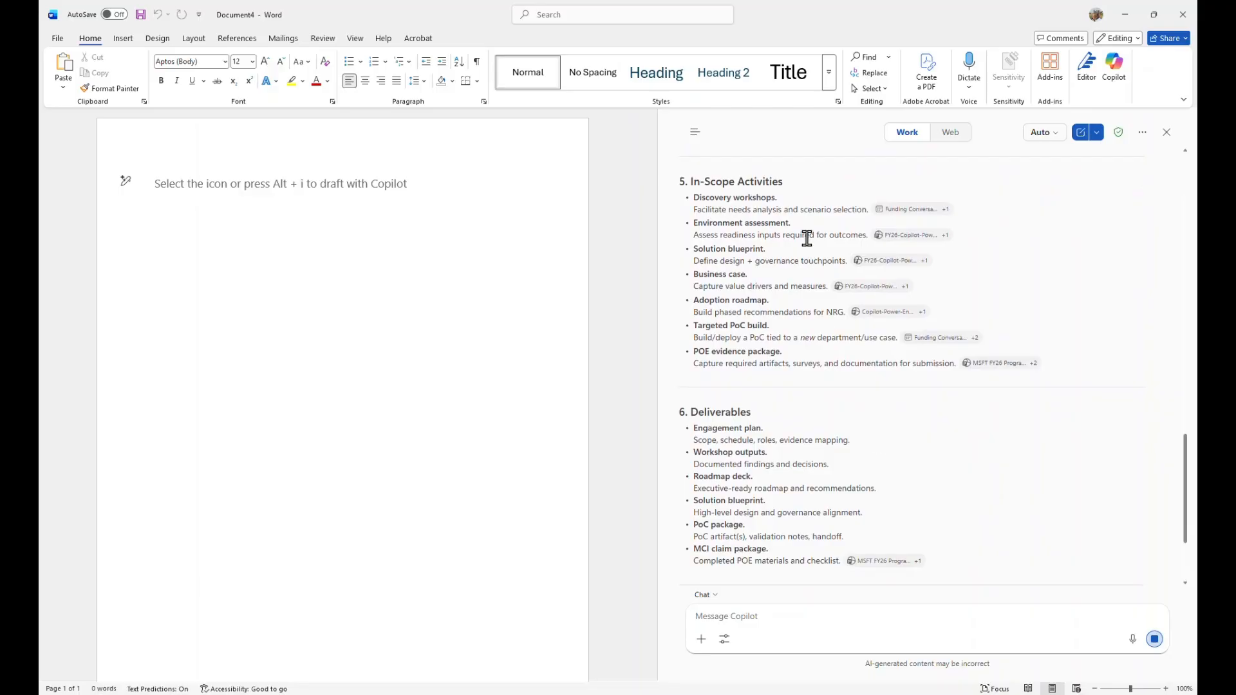
mouse_move(896, 221)
scroll(925, 423, "down", 4)
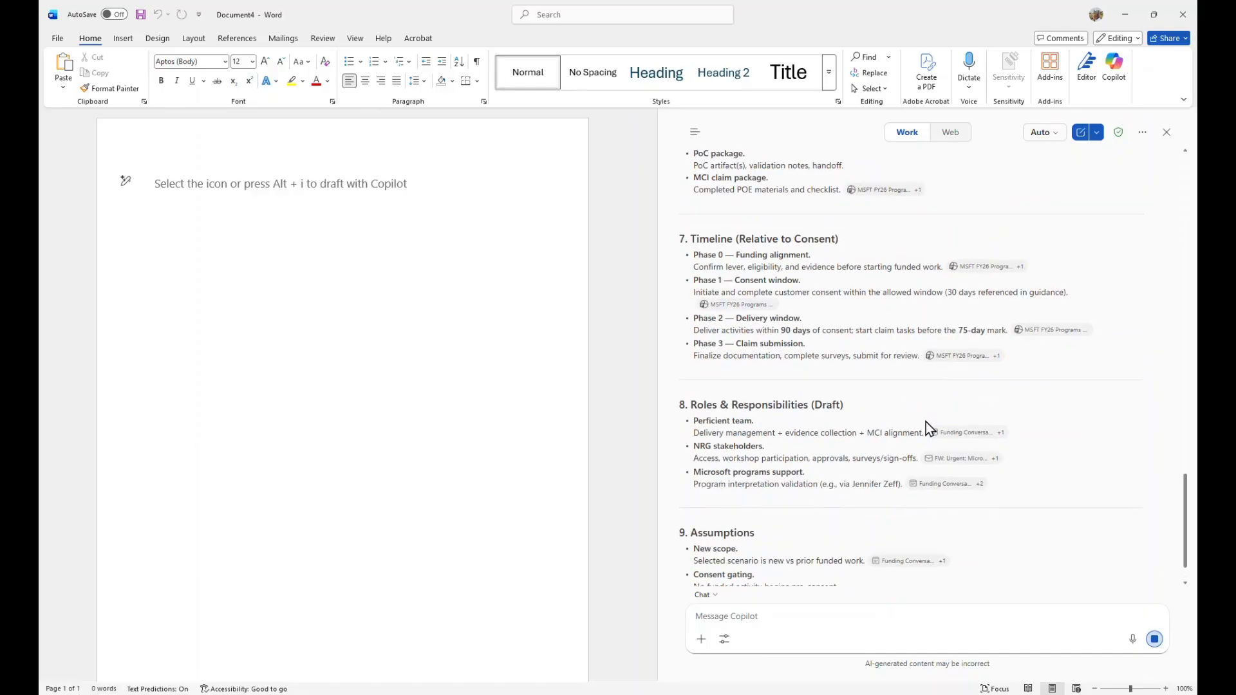
mouse_move(926, 425)
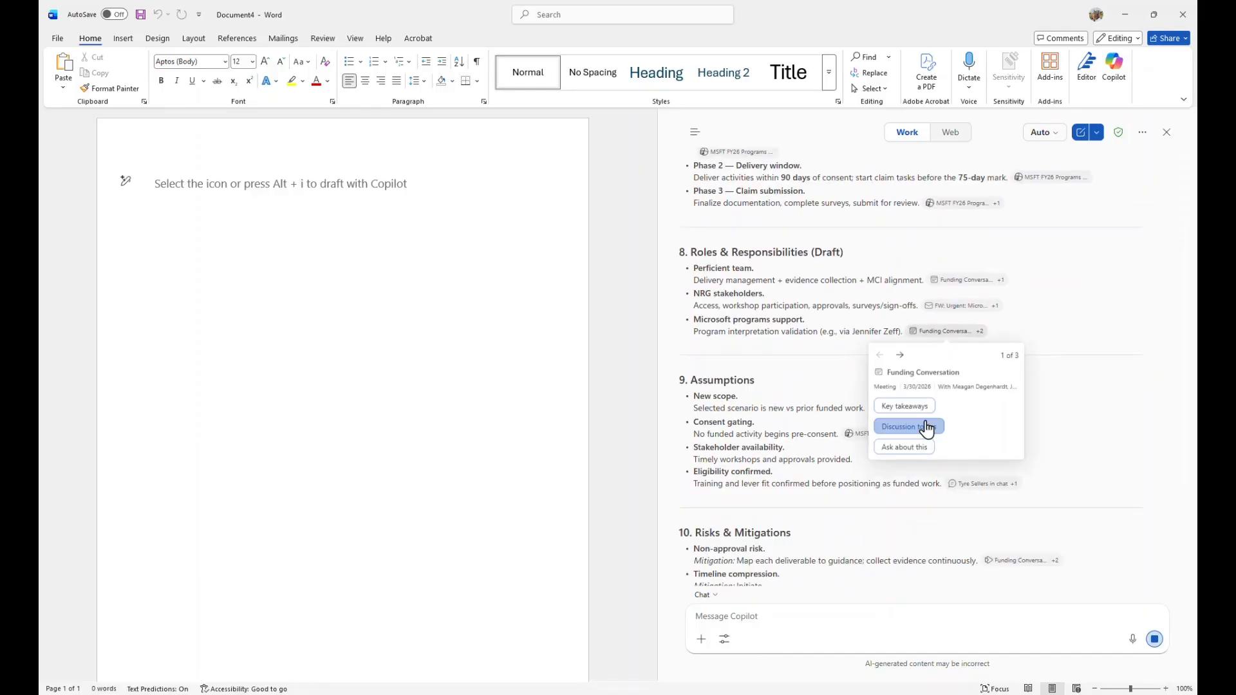
mouse_move(1025, 538)
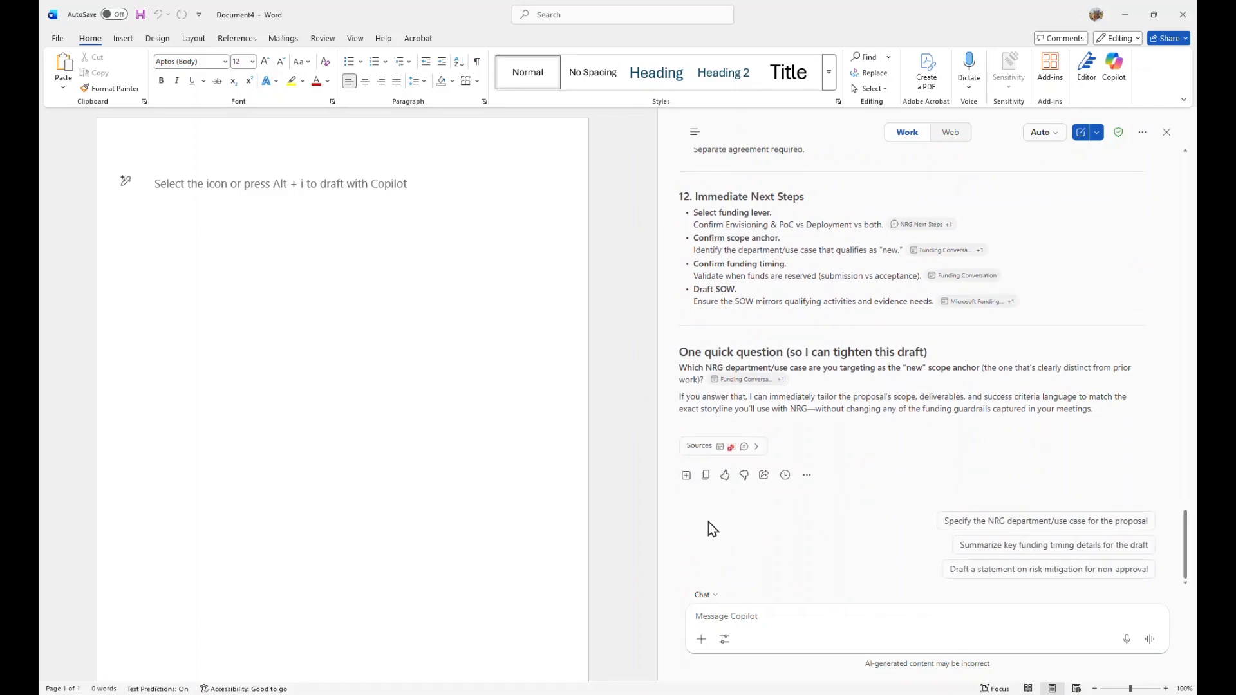
Insert Copilot's proposal draft from the chat response into the blank document and look through the inserted sections
left_click(686, 477)
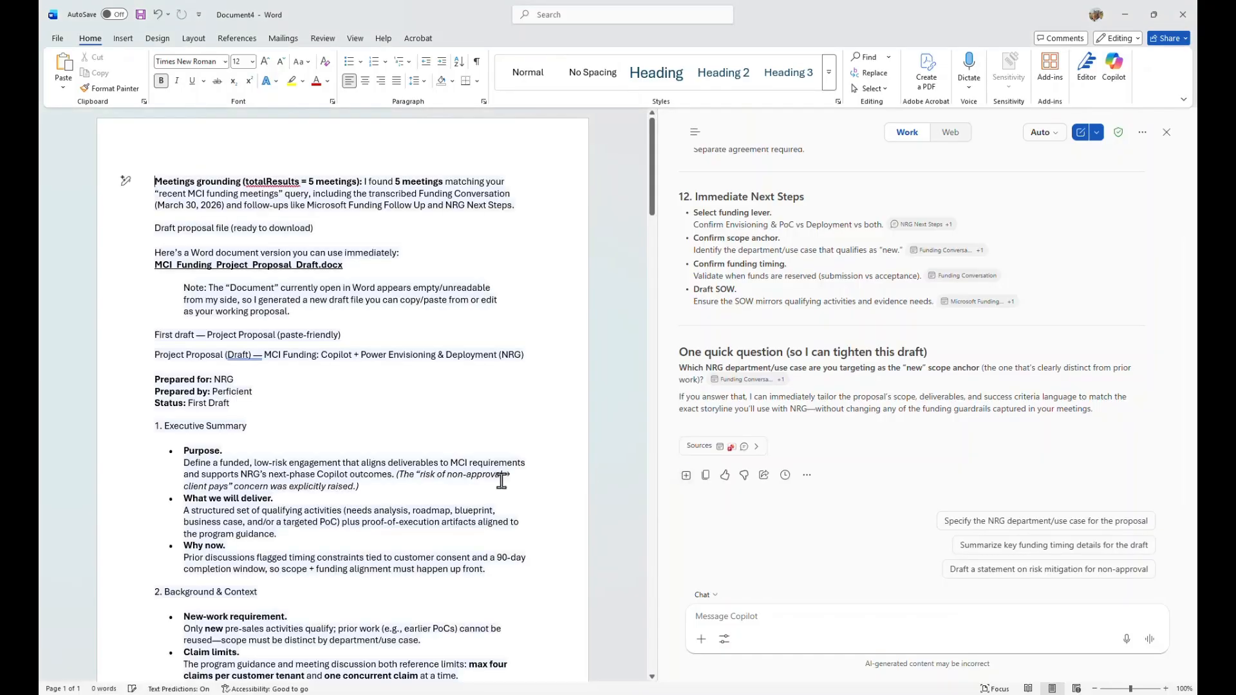
scroll(495, 473, "down", 5)
scroll(489, 470, "down", 15)
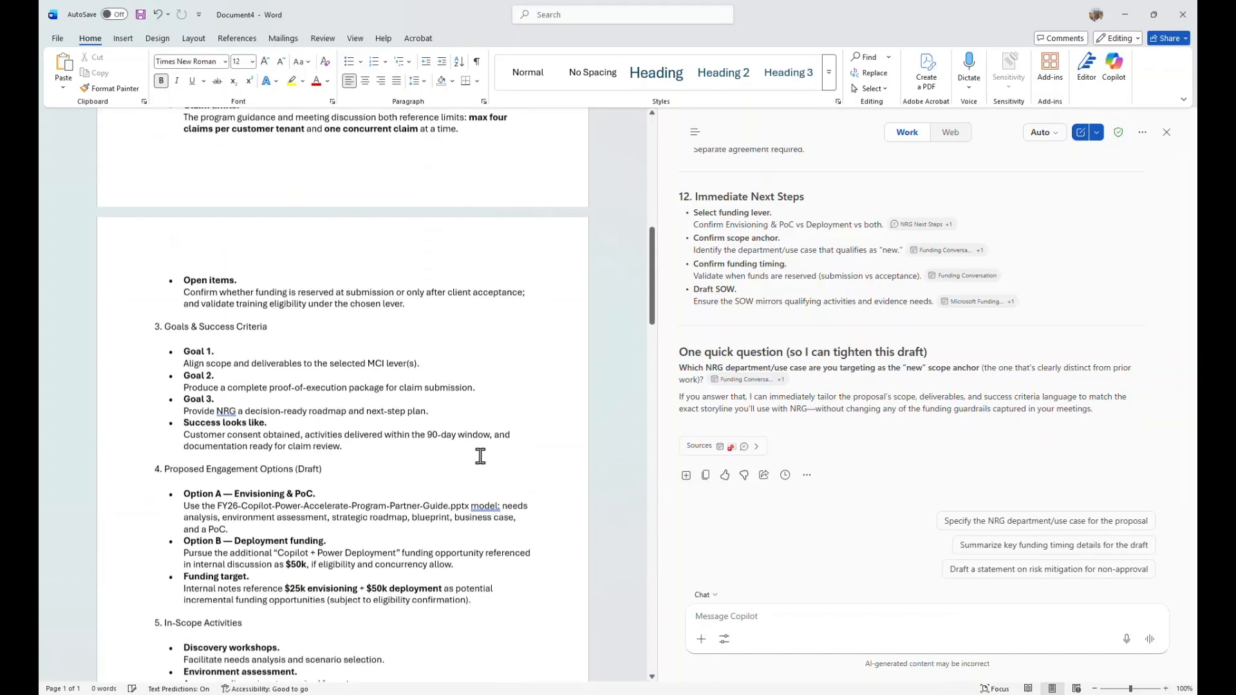
scroll(477, 448, "down", 15)
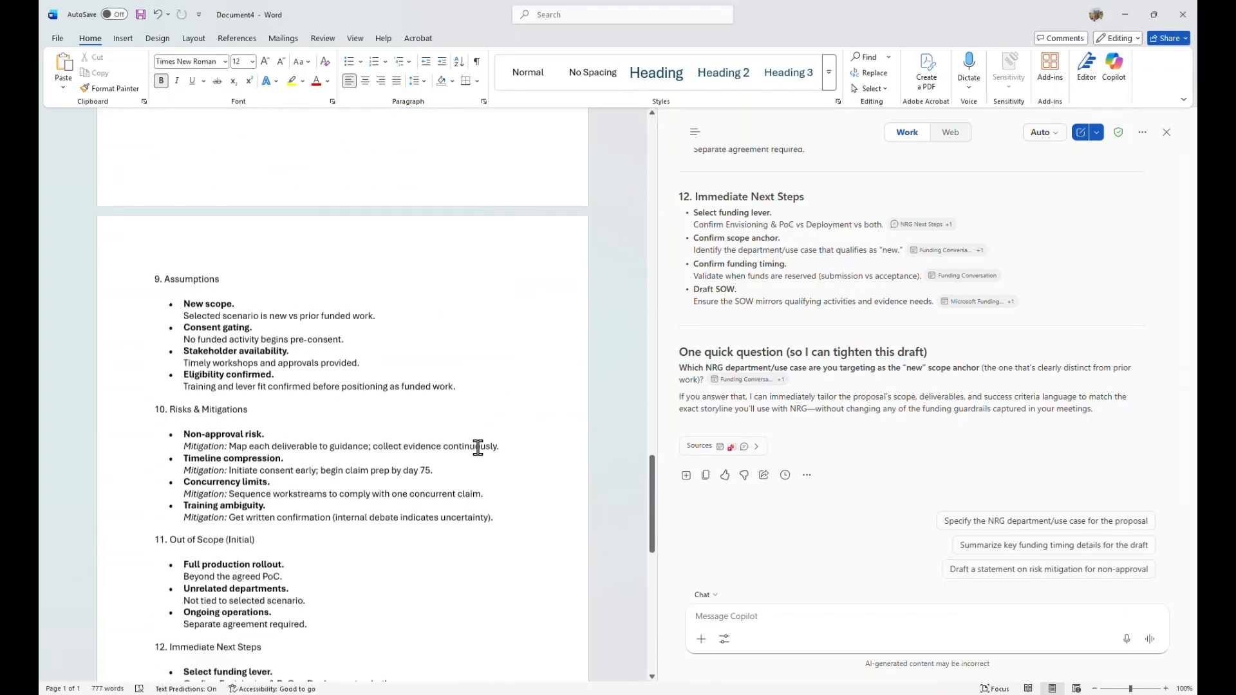
scroll(472, 449, "up", 3)
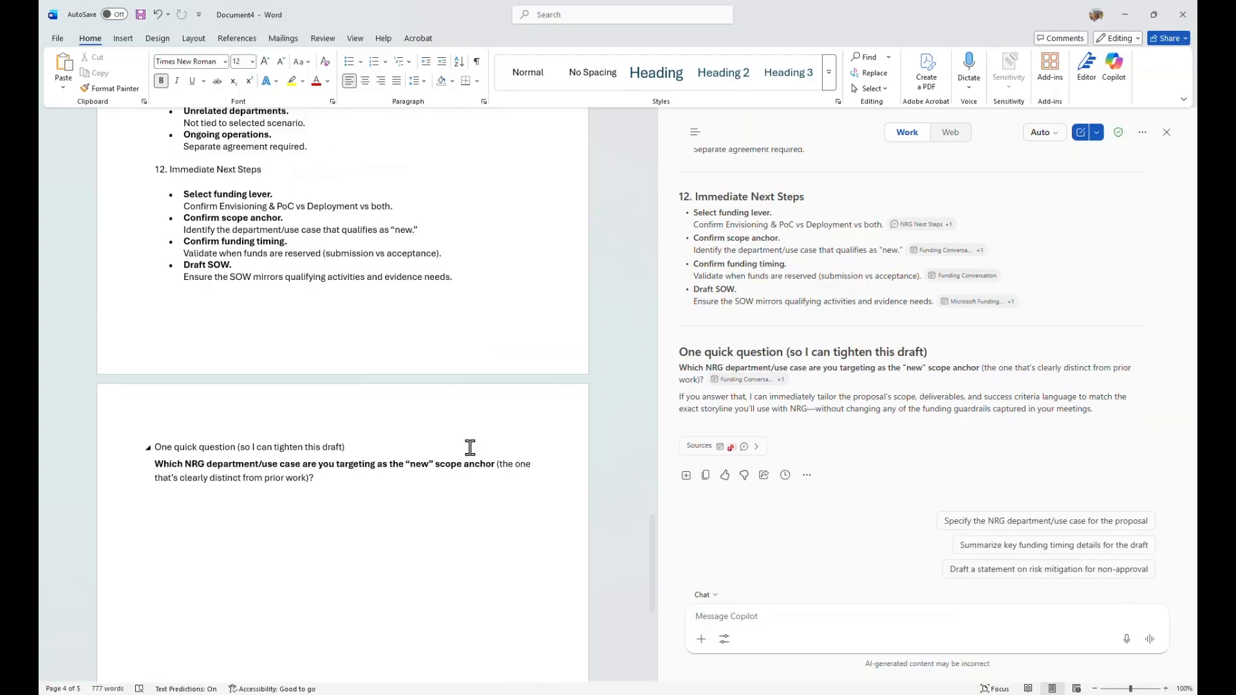
scroll(470, 447, "up", 10)
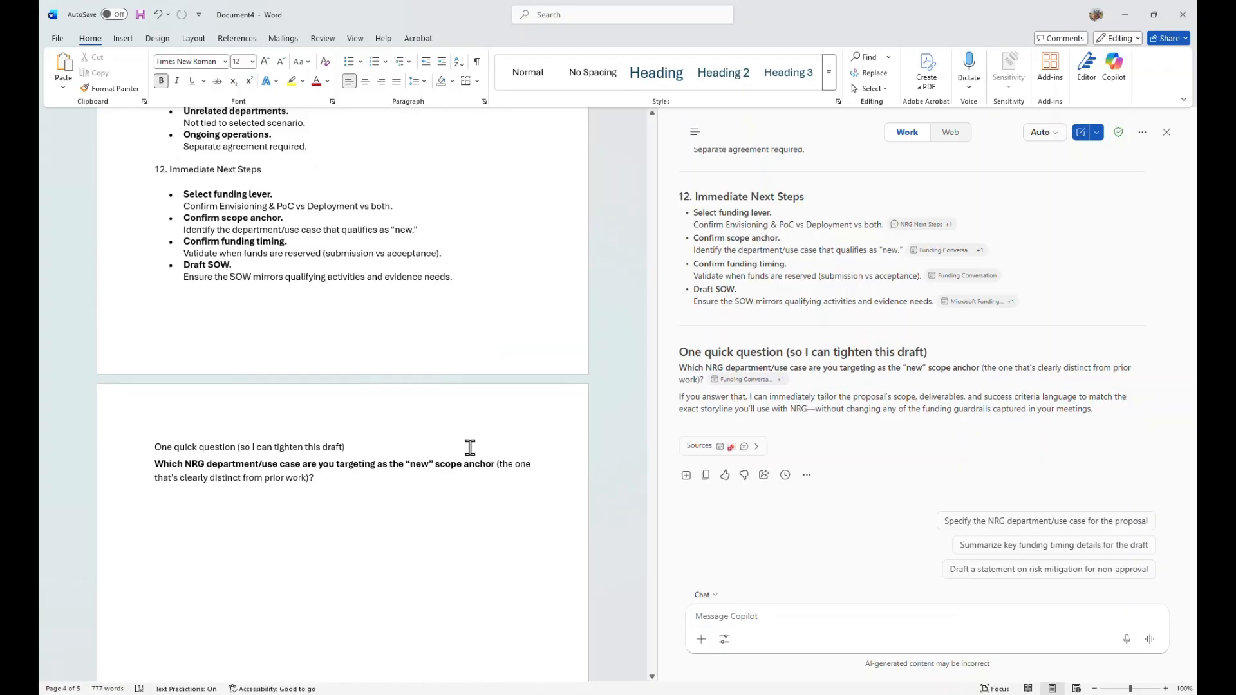
scroll(470, 446, "up", 12)
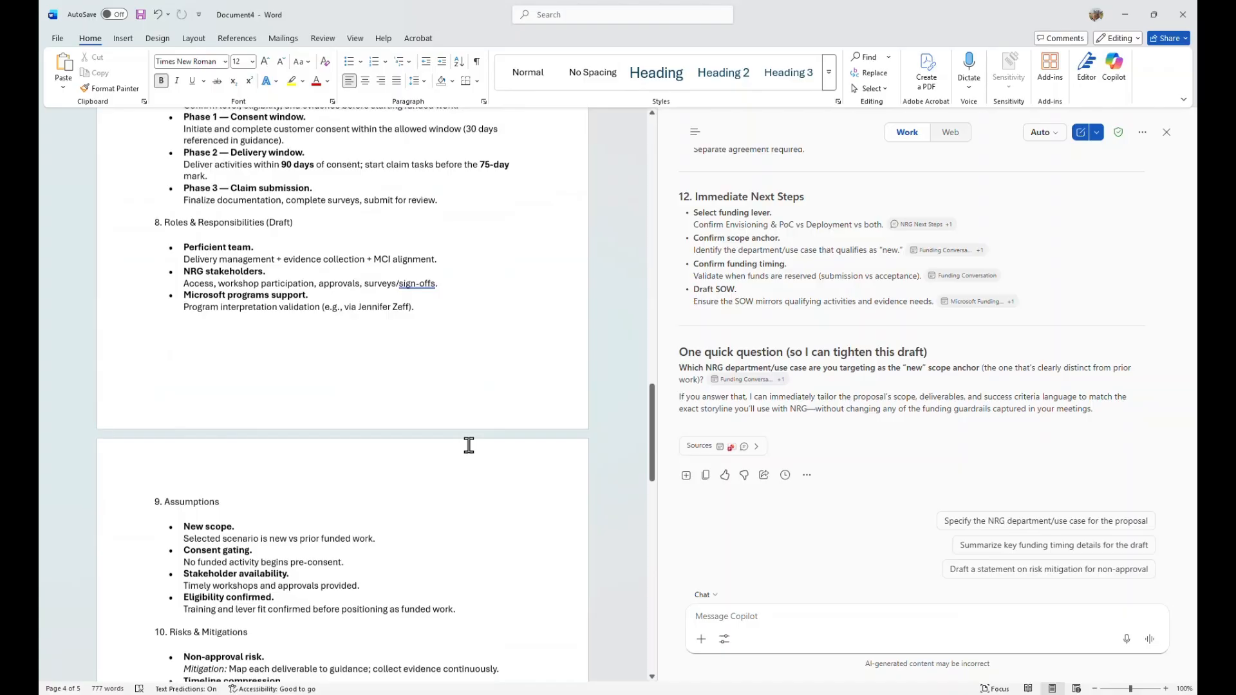
scroll(469, 444, "up", 6)
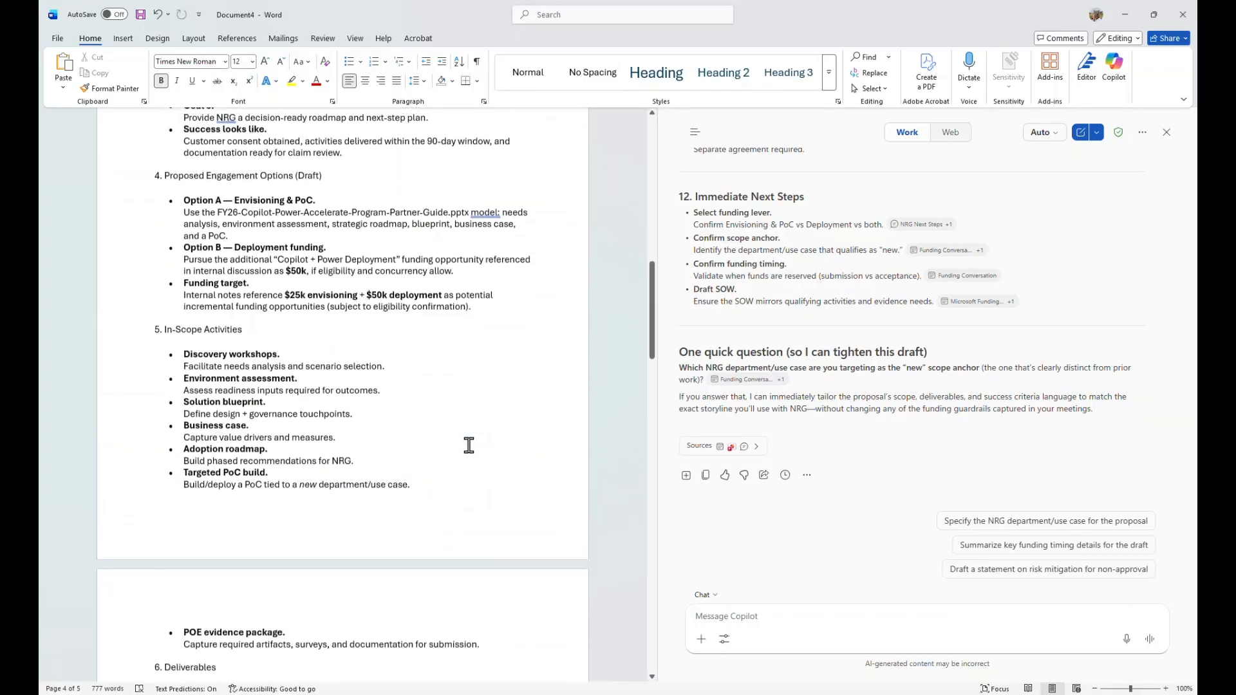
Allow Copilot to edit the document and ask it to "Update the language for an elementary school audience"
left_click(715, 597)
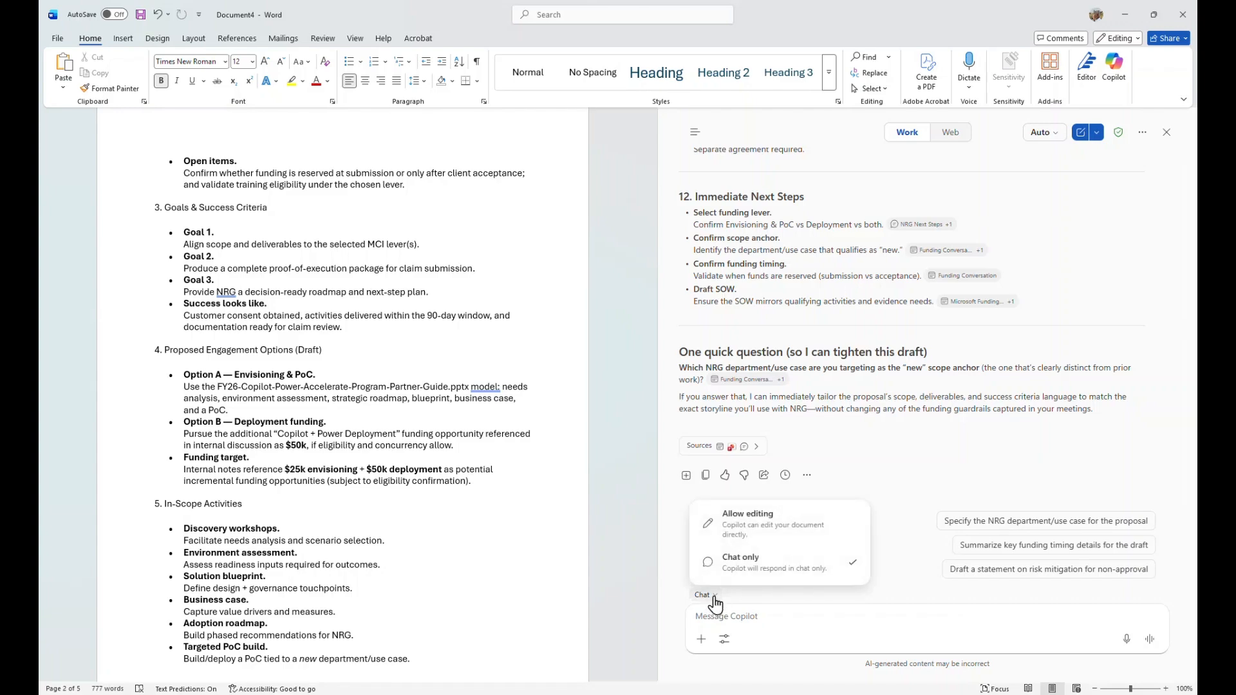
left_click(733, 529)
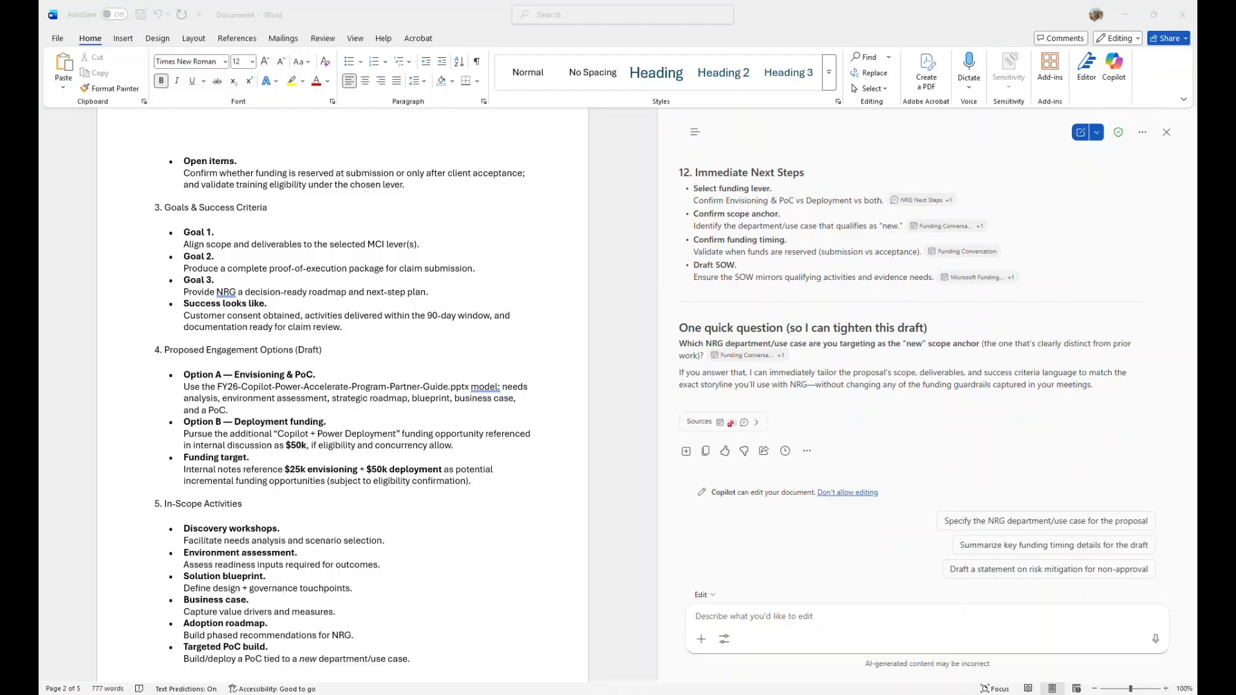
left_click(769, 617)
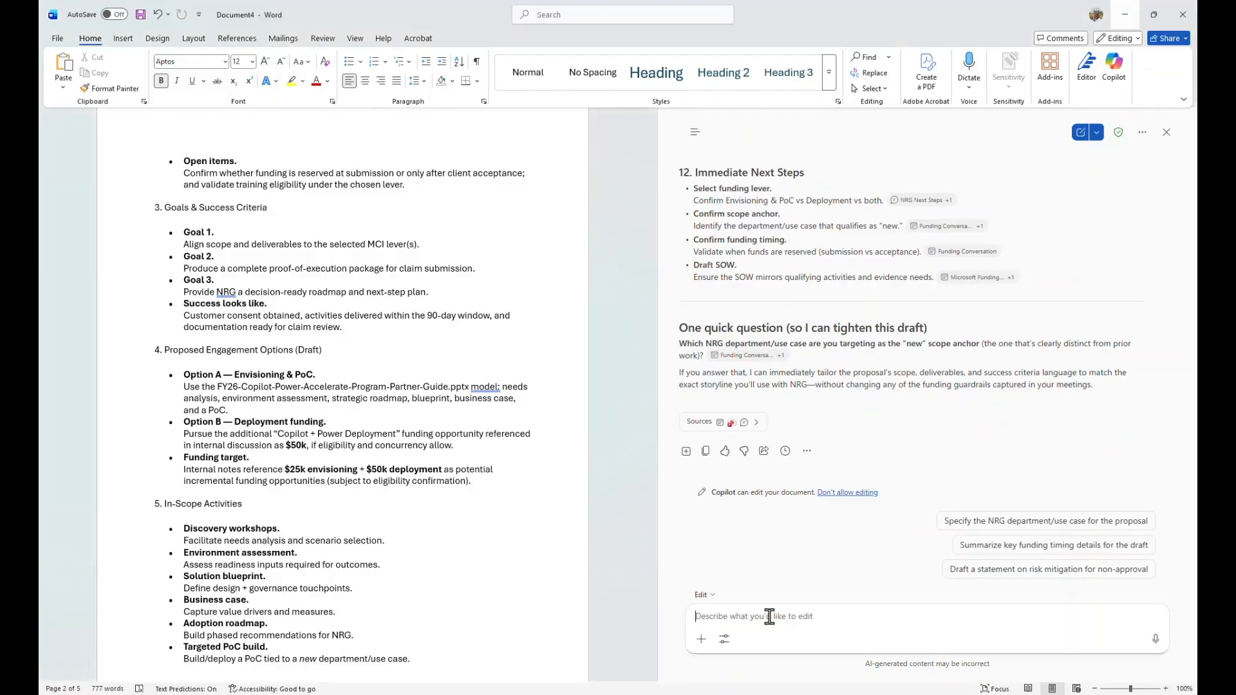
type("Update the language for an elementary school audience")
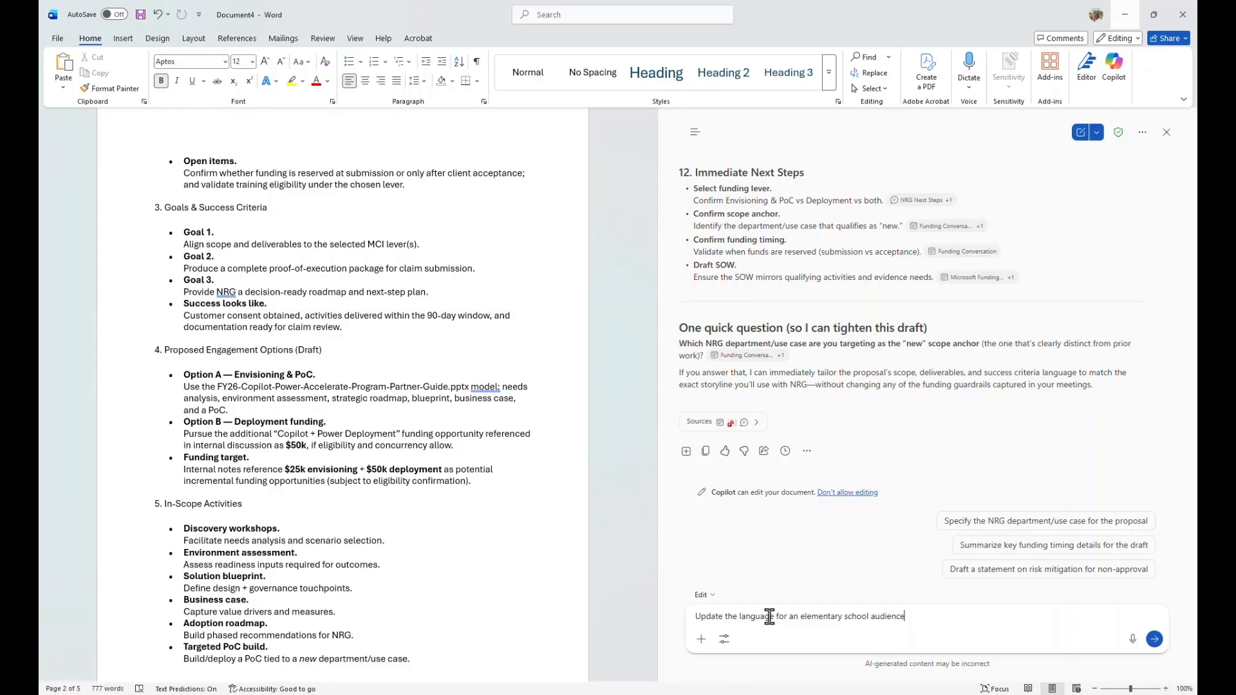
key("Return")
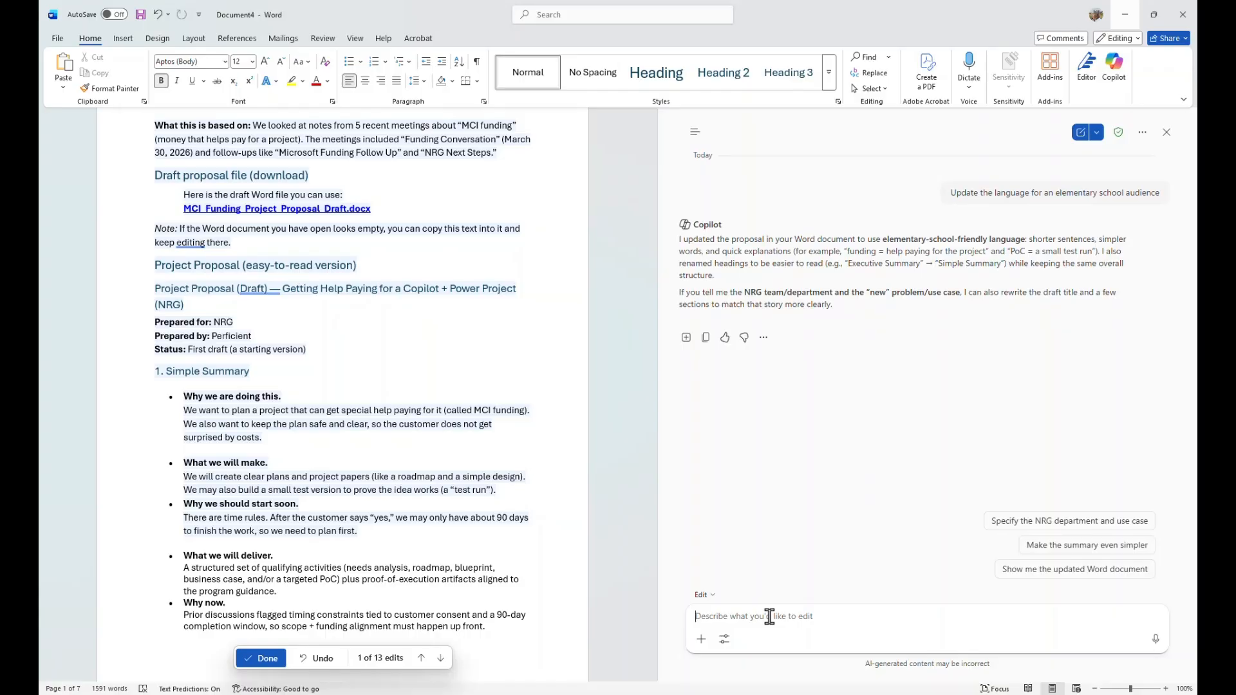
Accept Copilot's simplified-language edits in the proposal document
left_click(266, 659)
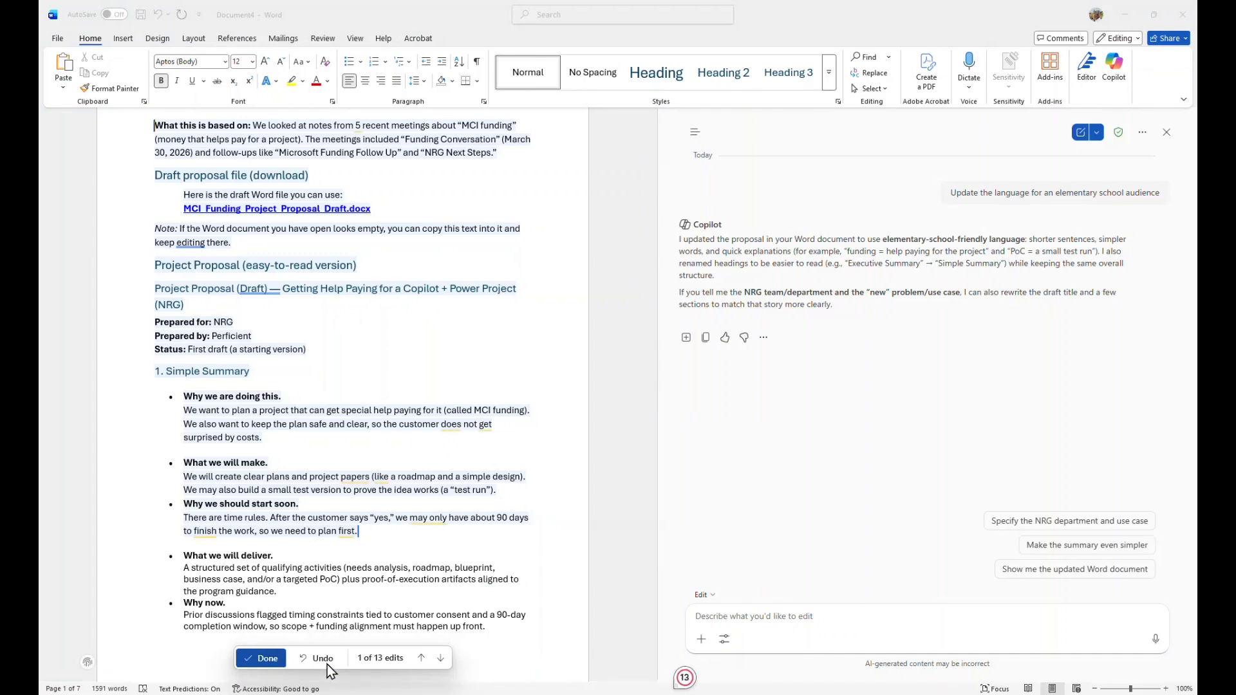
left_click(265, 659)
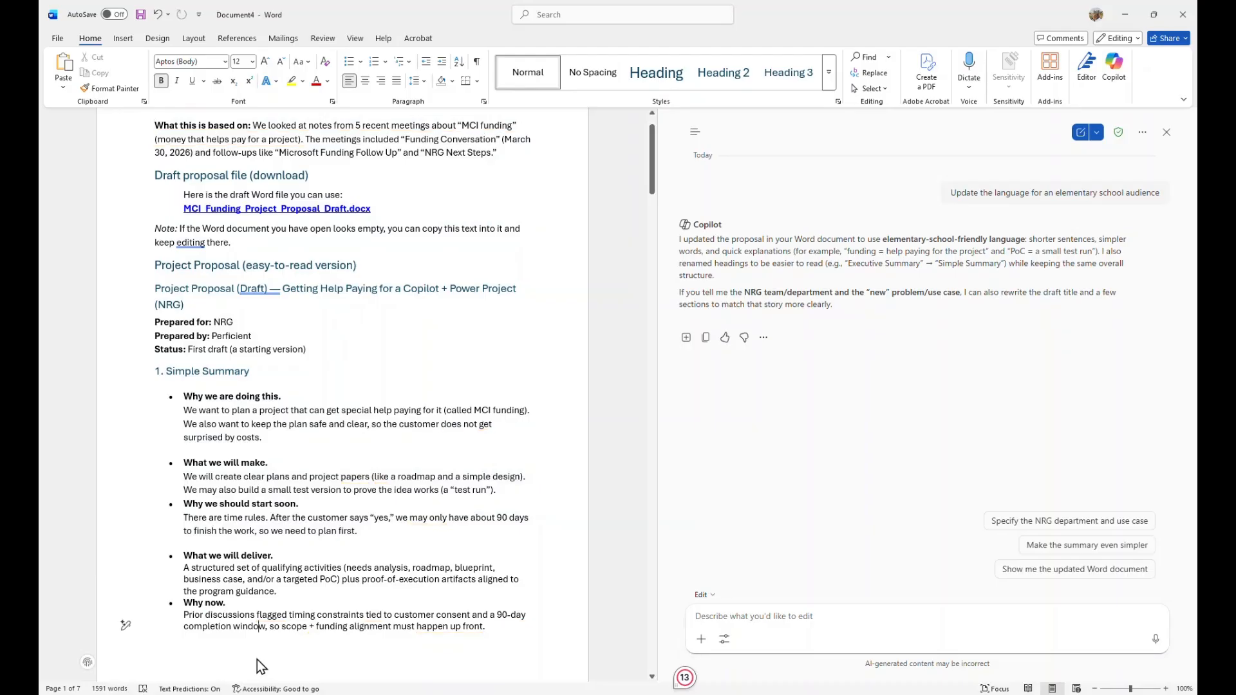
left_click(260, 625)
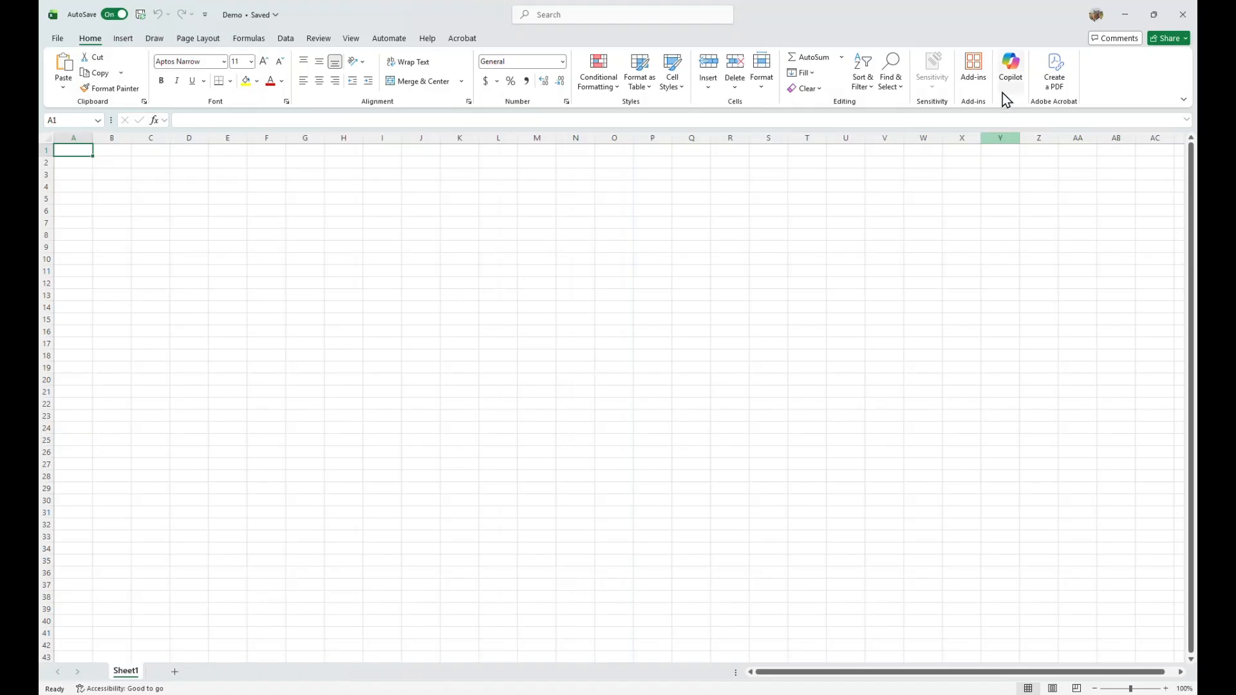
Switch to the blank Demo workbook in Excel, open Copilot and widen its pane
left_click(1011, 71)
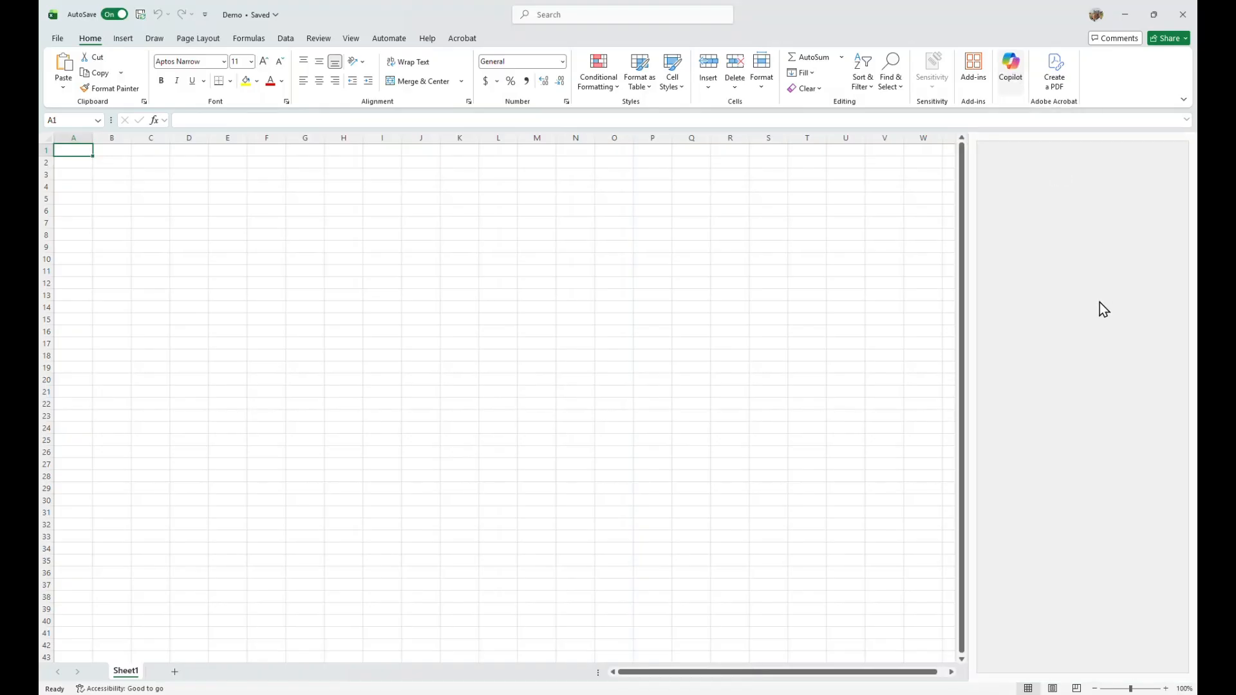
left_click_drag(970, 353, 873, 357)
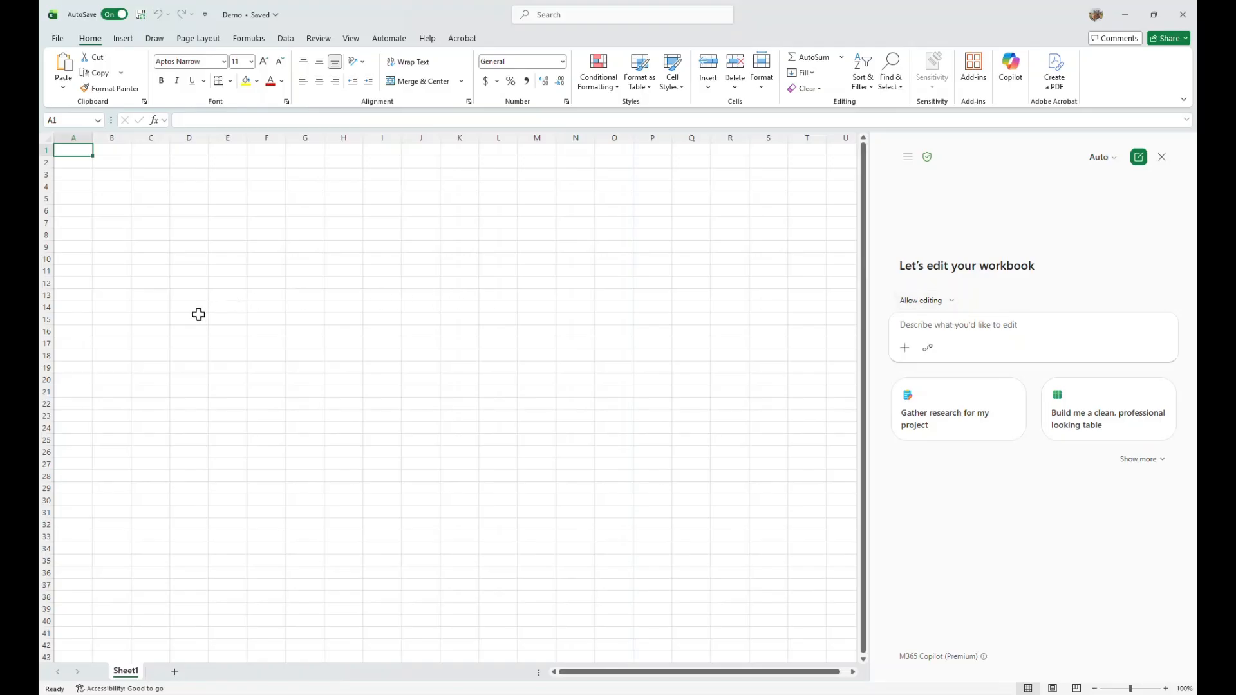
Look at Copilot's editing mode options and its list of available AI models
left_click(952, 305)
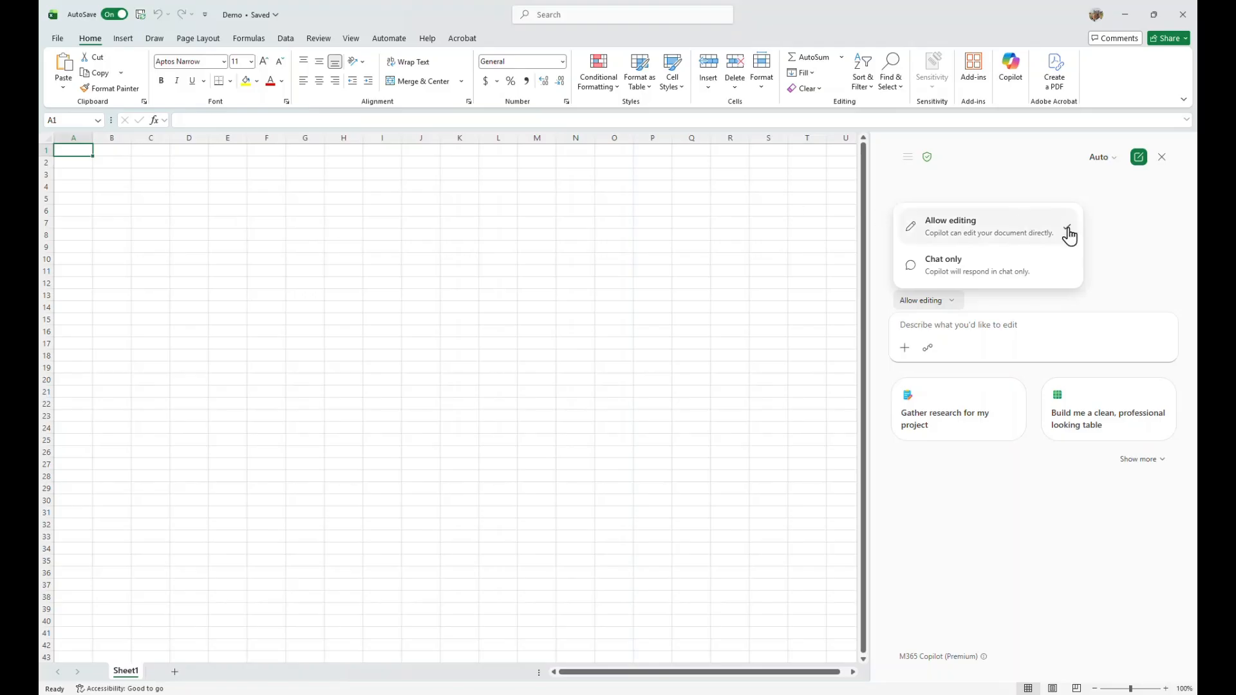
left_click(1114, 275)
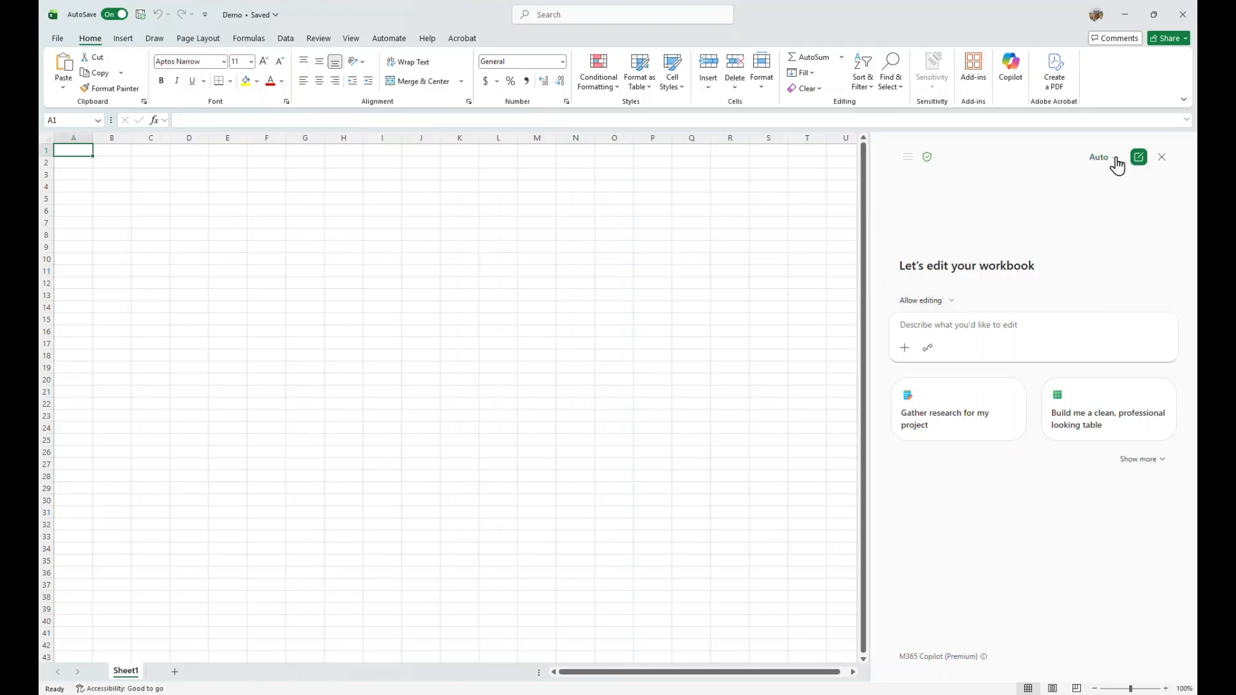
left_click(1116, 161)
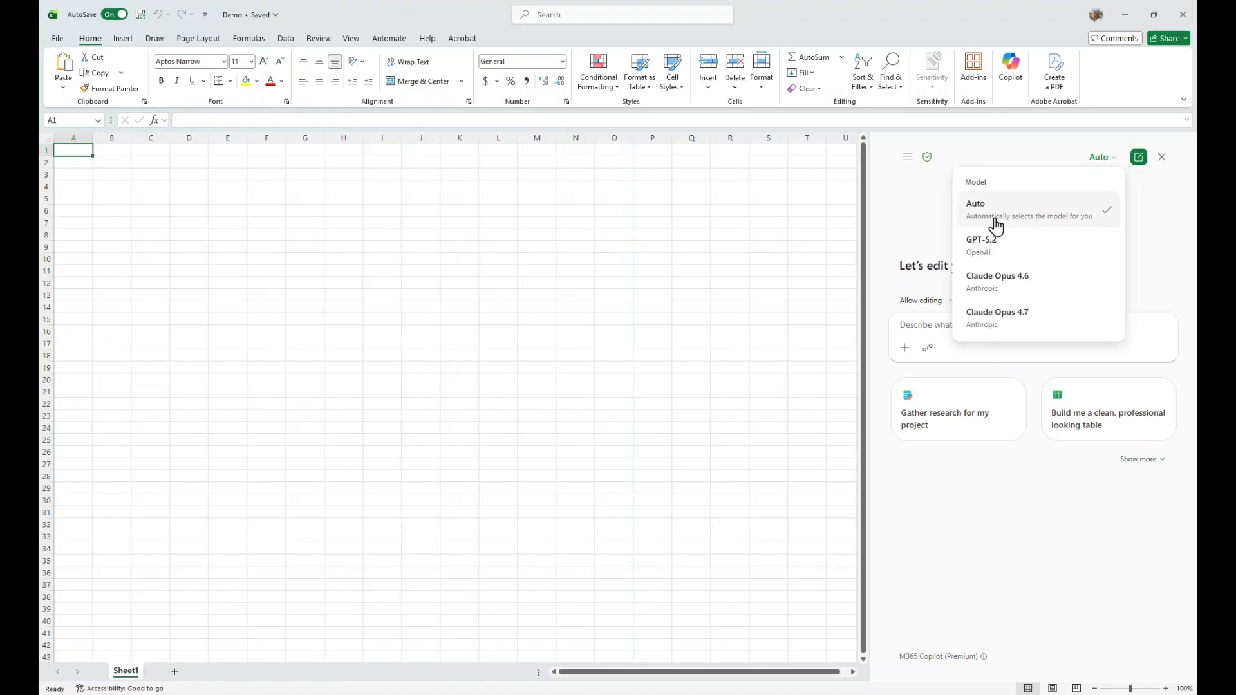
Ask Copilot to "Create 100 rows of mocked-up data for the sales numbers for the past 12 months on all of the most popular candy bars."
left_click(907, 325)
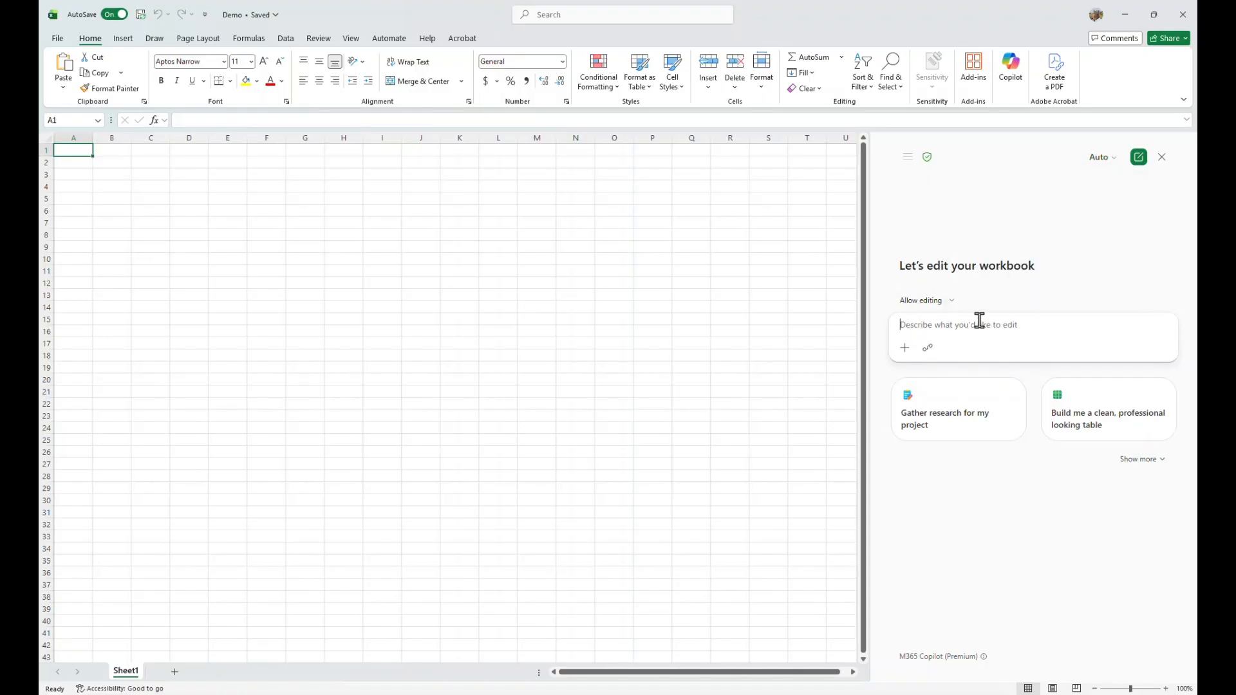
type("Create 100 rows of mocked-up data for the sales numbers for the past 12 months on all of the most popular candy bars.")
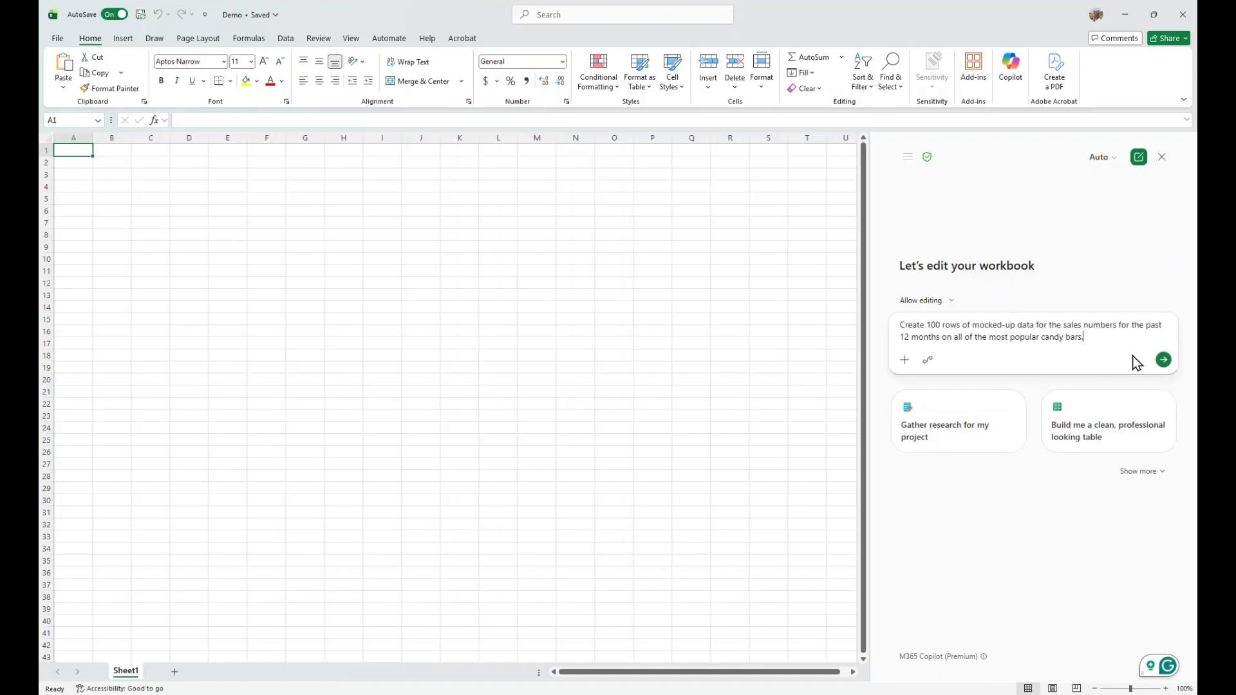
left_click(1162, 362)
left_click(1161, 368)
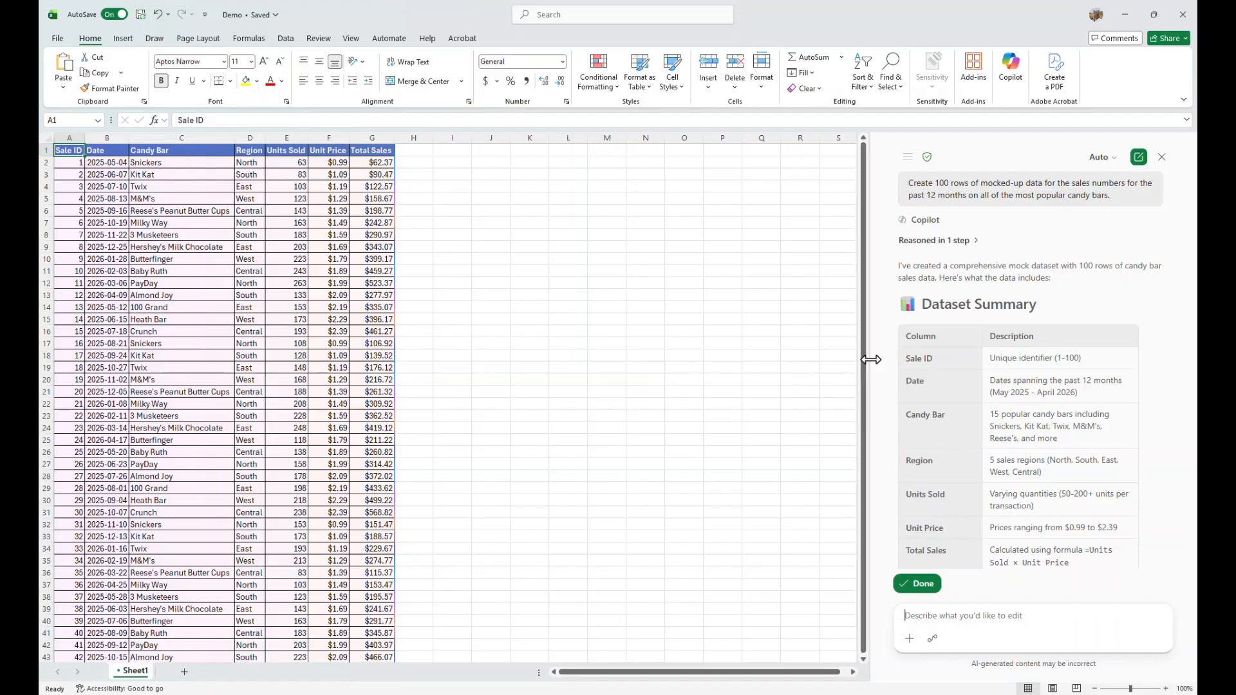
Widen the Copilot pane to review the dataset summary, and accept the generated candy bar sales data
left_click_drag(871, 360, 709, 365)
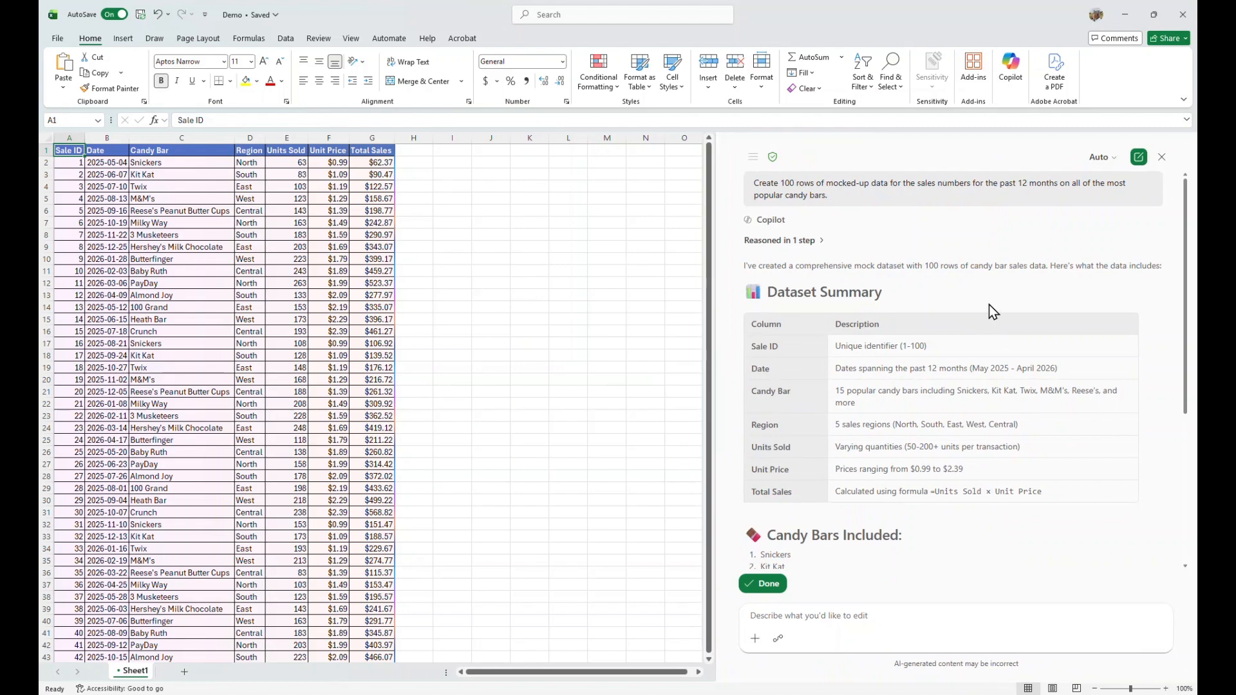
scroll(989, 304, "down", 5)
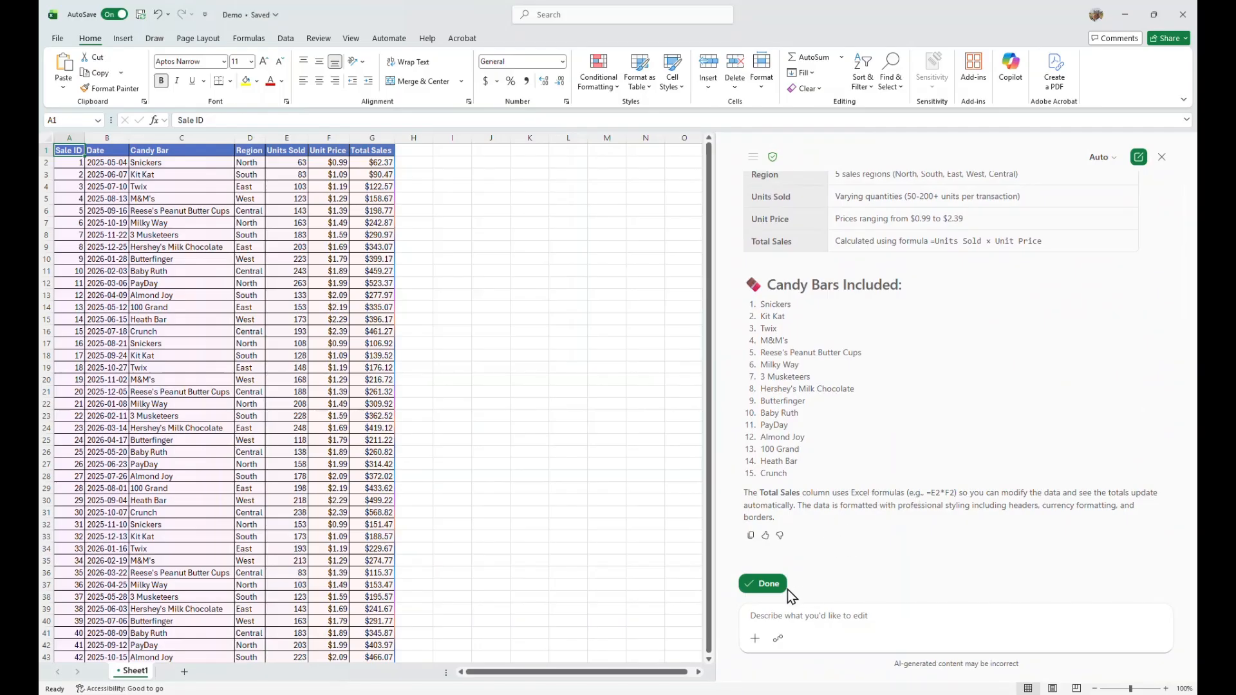
left_click(762, 585)
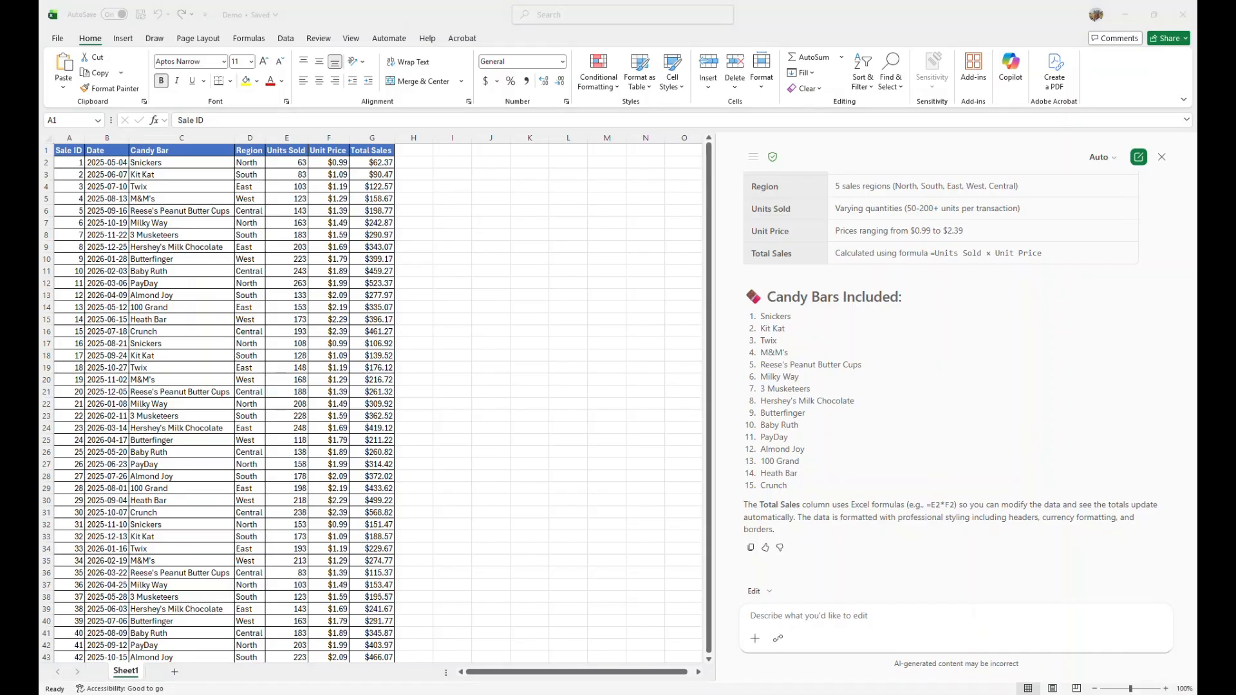
Ask Copilot to "Create a graphical representation of the sales content and give me several versions so I can choose the best looking visual representation"
left_click(877, 633)
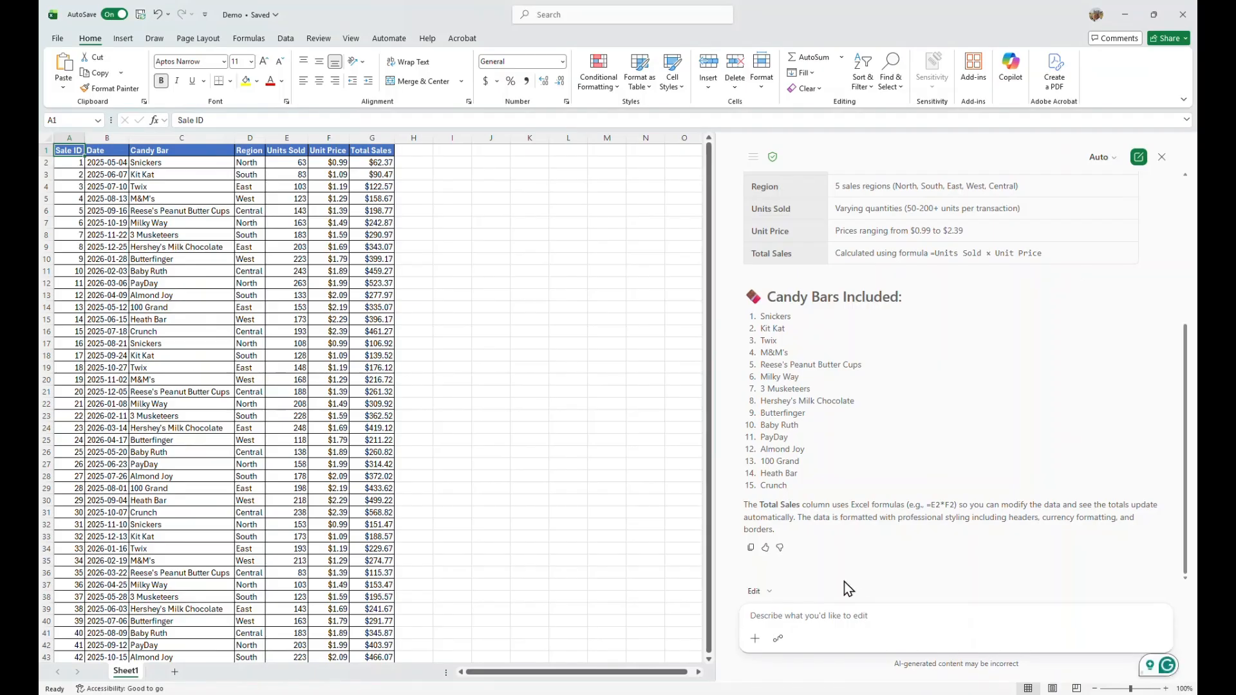
type("Create a graphical representation of the sales content and give me several versions so I can choose the best looking visual representation")
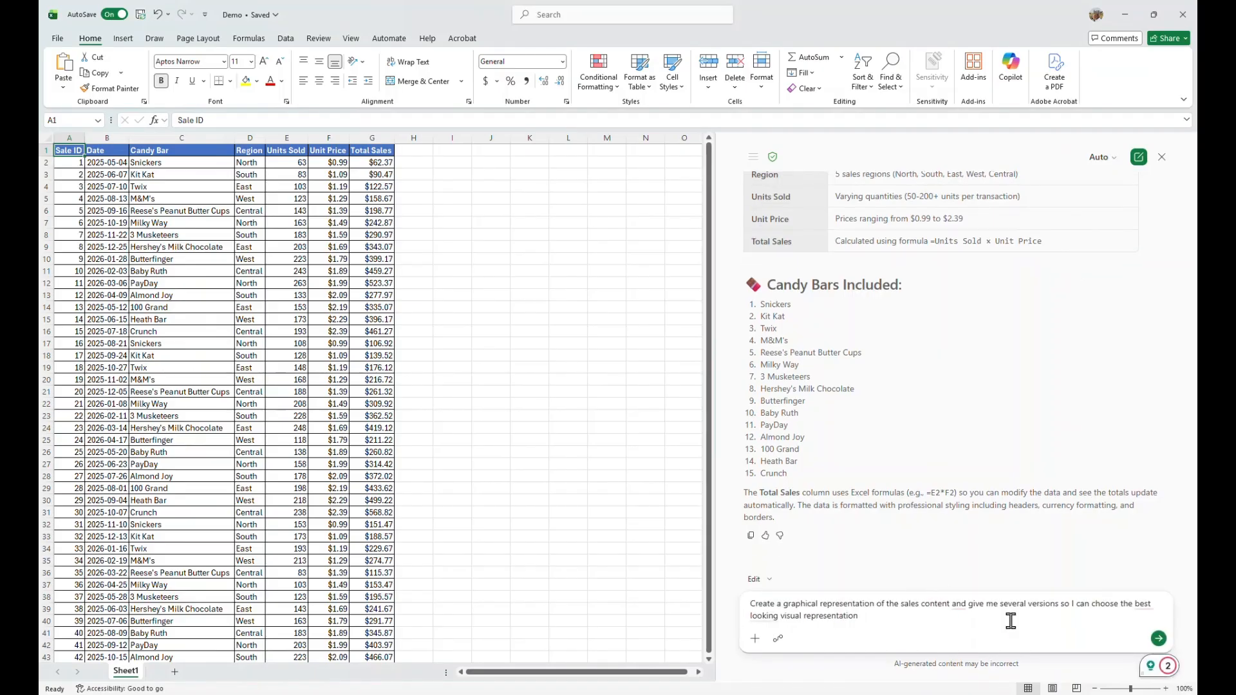
left_click(1156, 640)
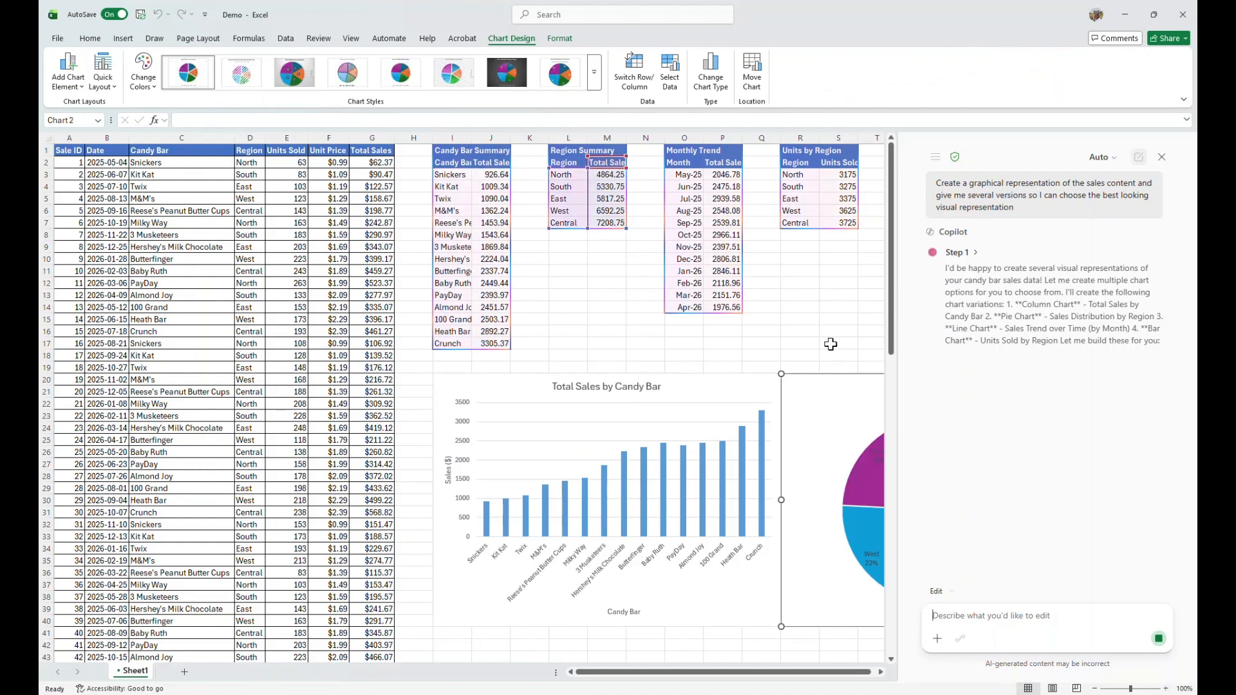
Narrow the Copilot pane and look over the charts being generated beside the sales data
left_click_drag(898, 354, 1131, 353)
key("Tab")
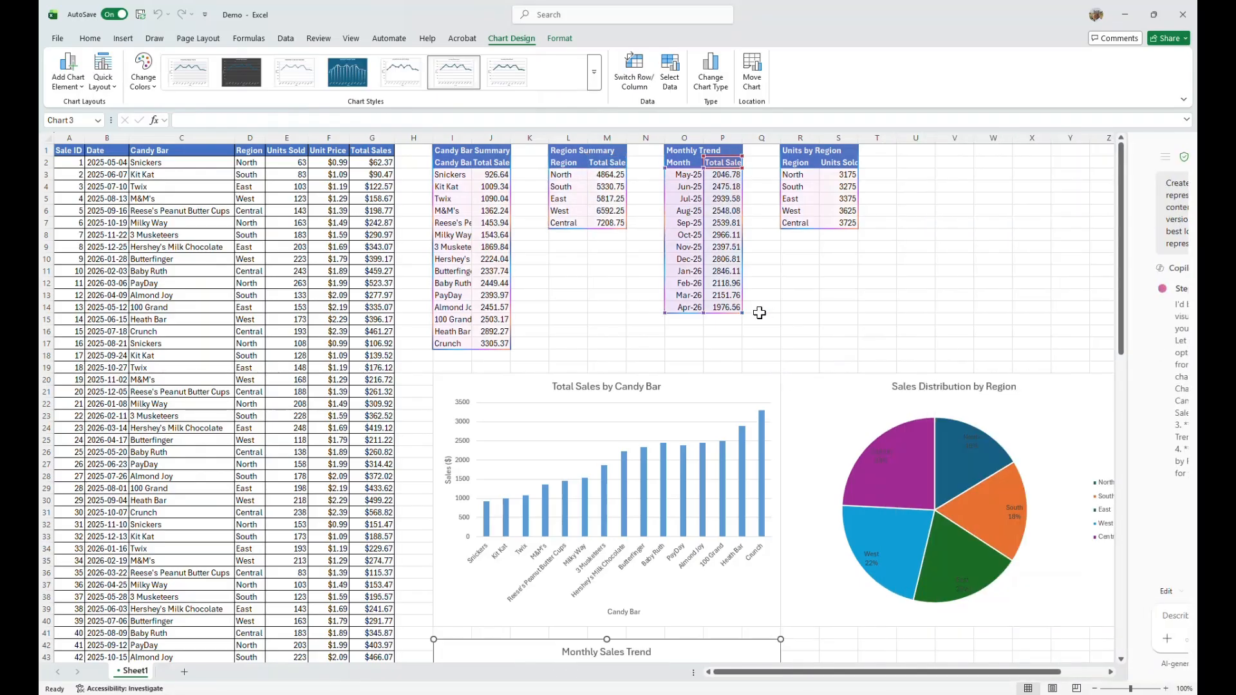
scroll(760, 313, "down", 6)
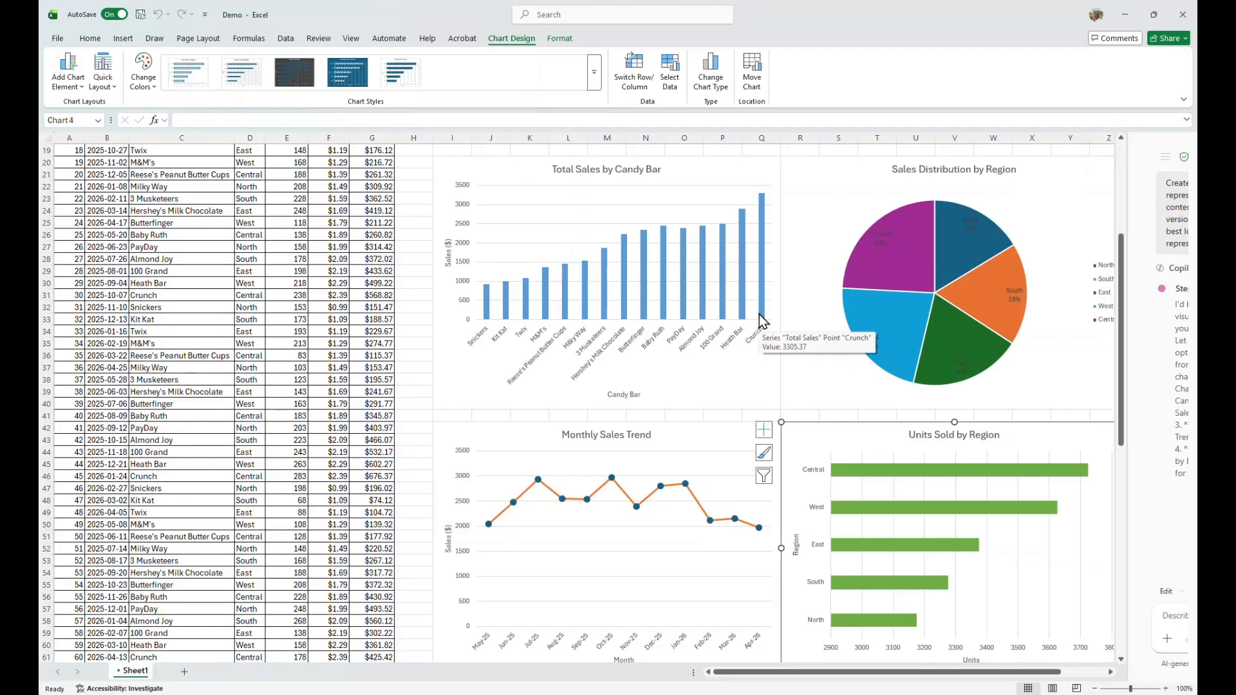
scroll(759, 314, "up", 6)
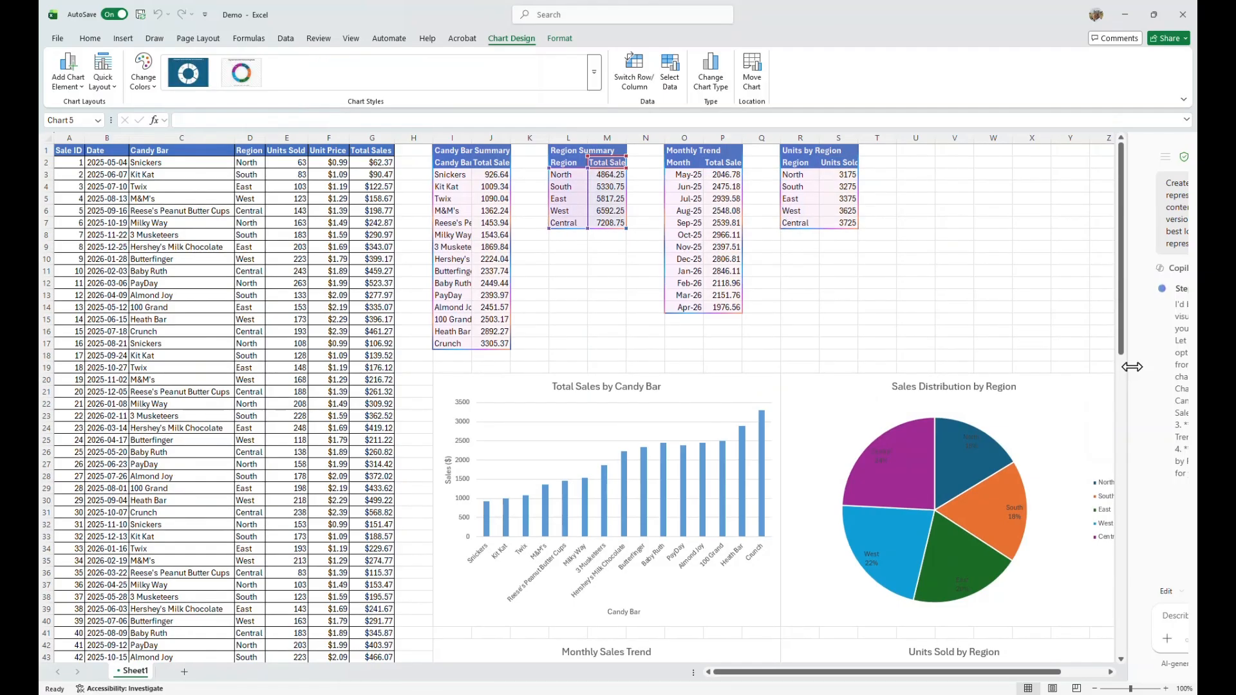
Widen the Copilot pane to review the chart options summary, accept the generated charts and close Copilot
left_click_drag(1131, 366, 839, 388)
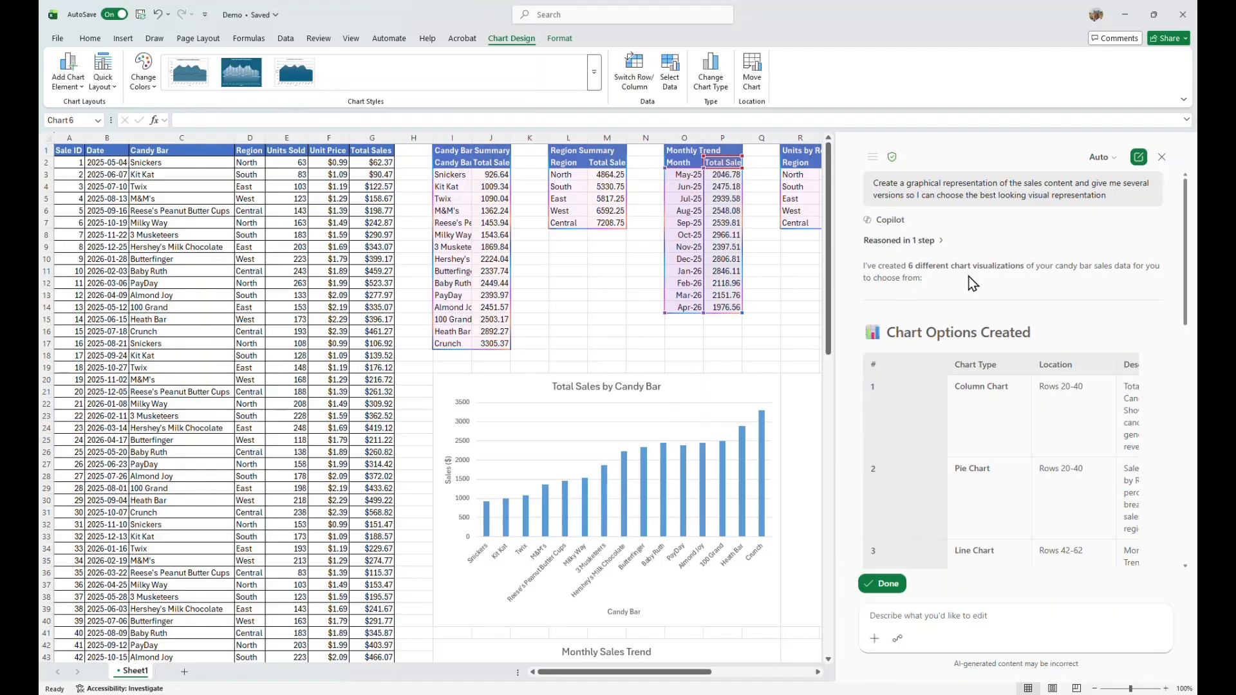
scroll(1049, 390, "down", 5)
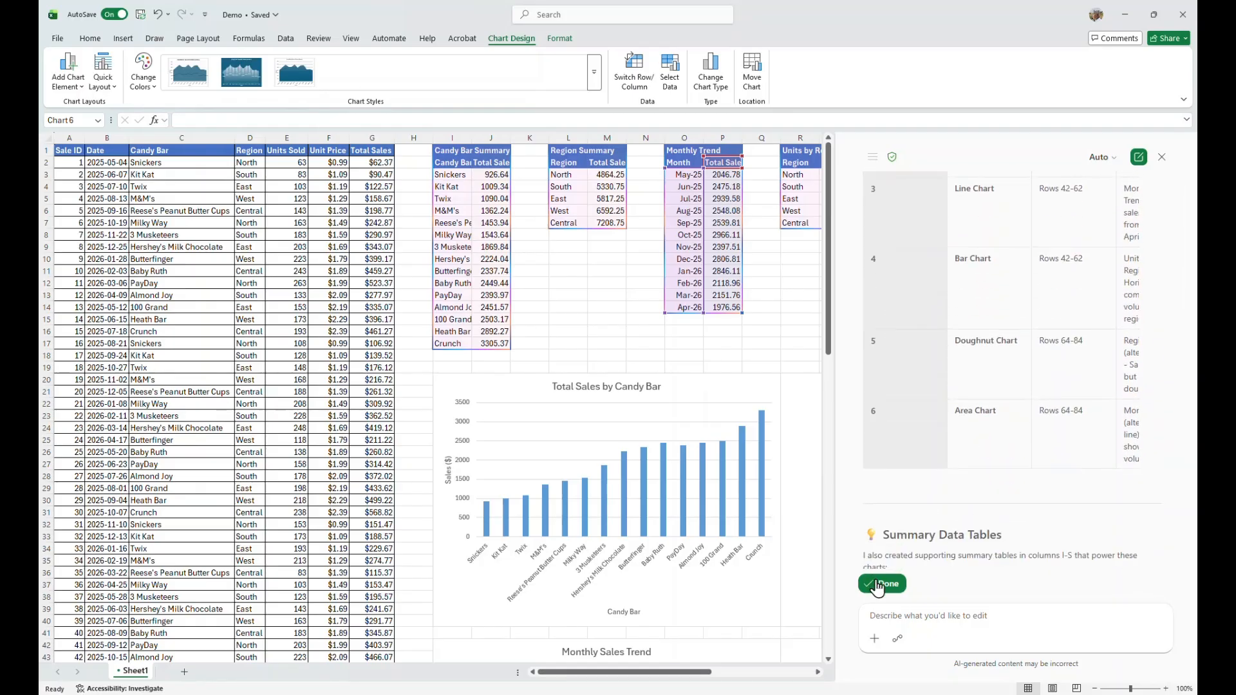
left_click(879, 583)
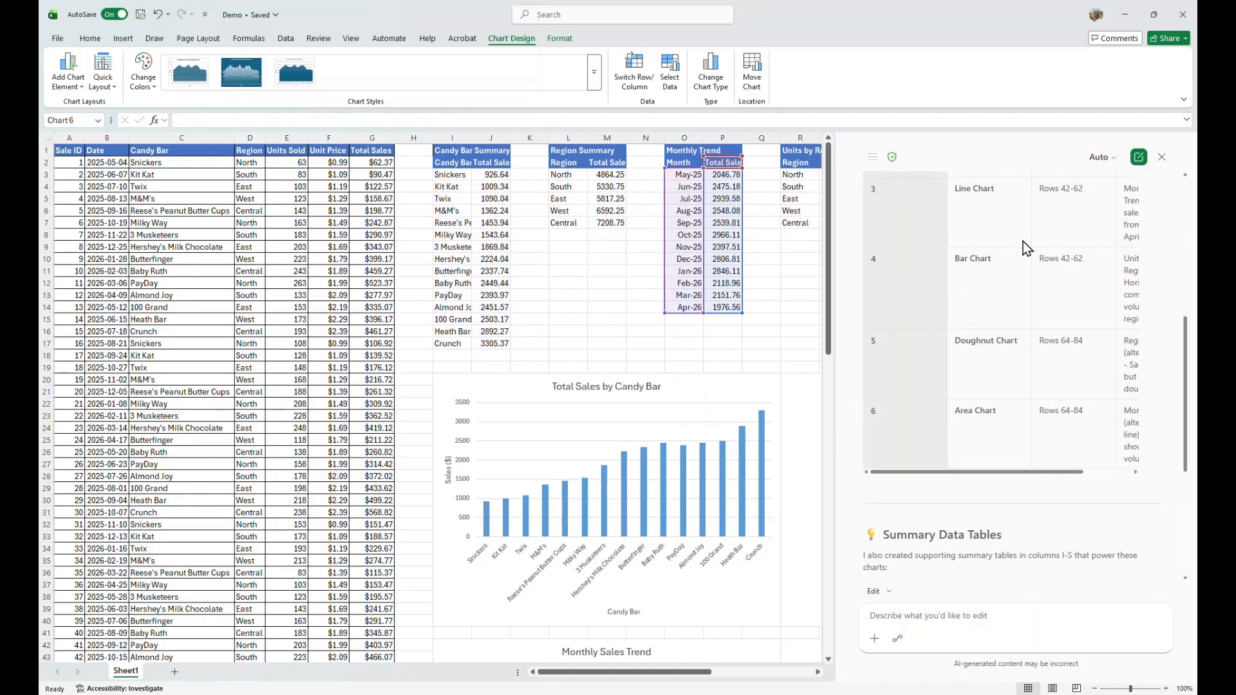
left_click(1162, 158)
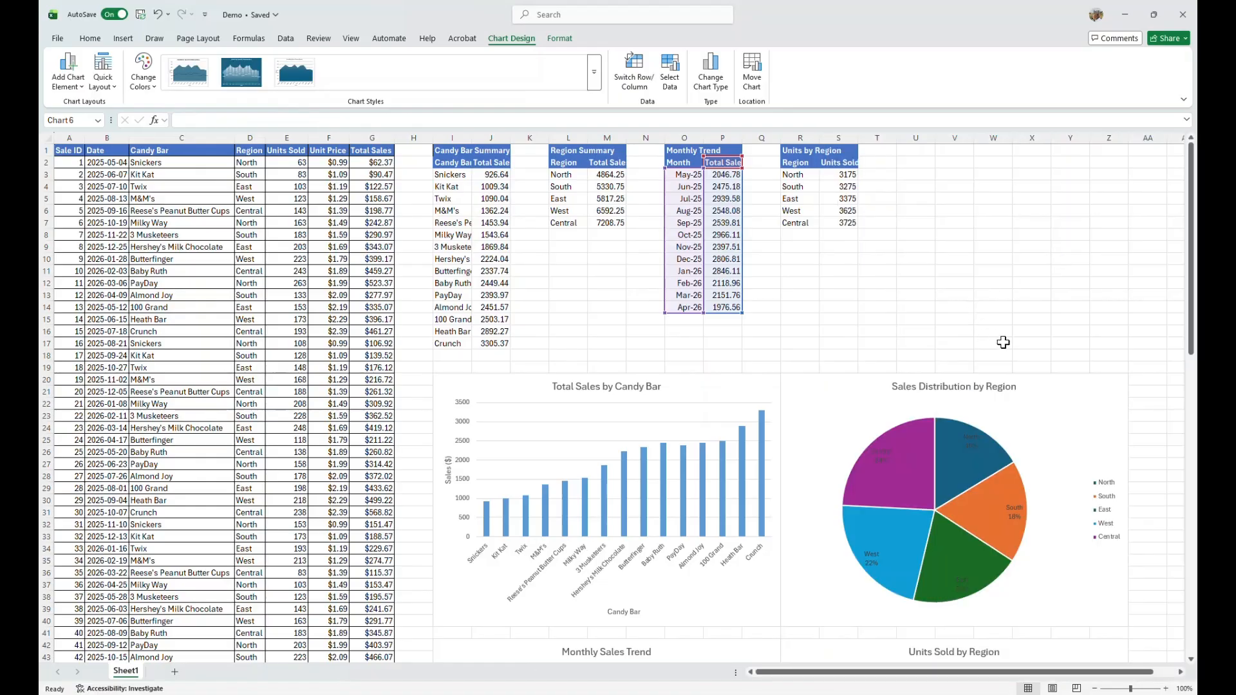
Examine the generated column, pie, line, bar, doughnut and area charts and their summary tables on the sheet
scroll(1009, 332, "down", 20)
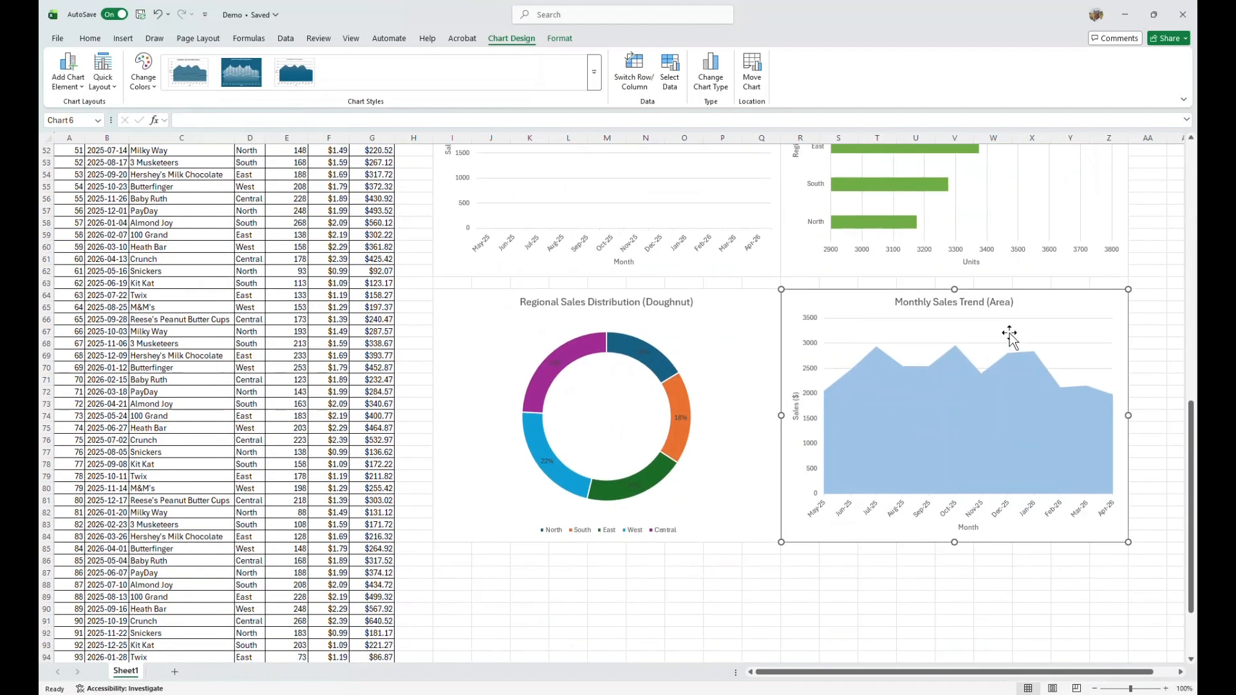
scroll(1007, 331, "up", 15)
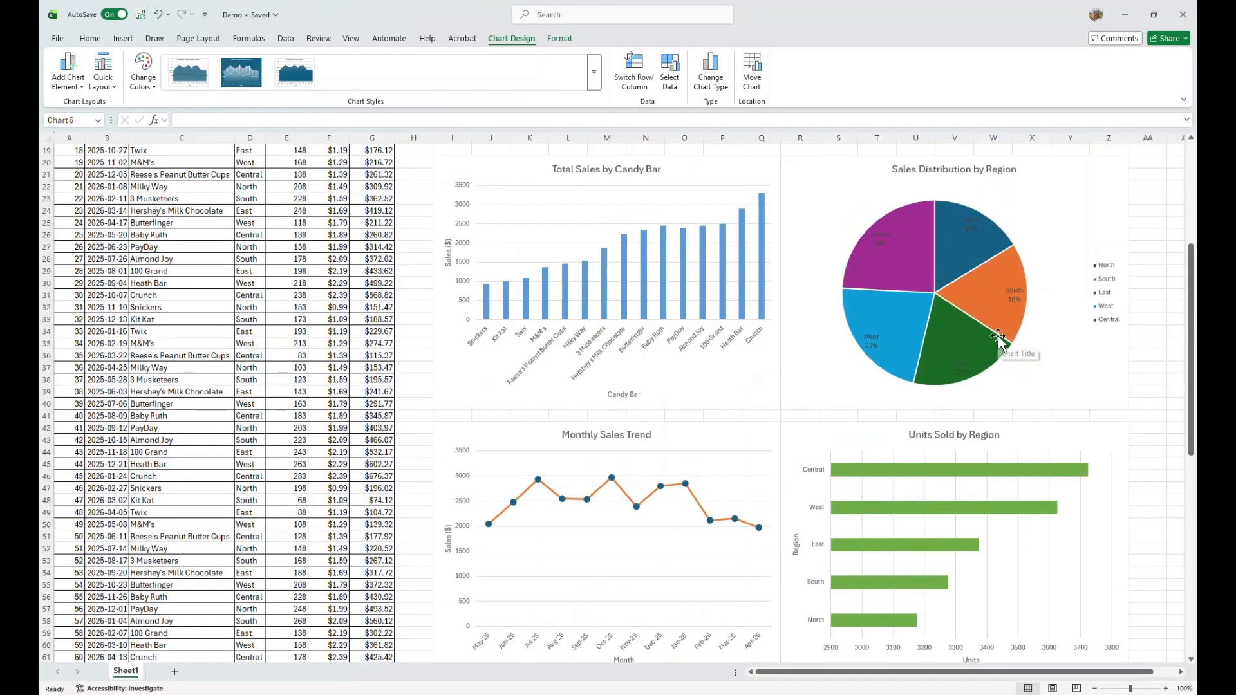
scroll(998, 338, "up", 6)
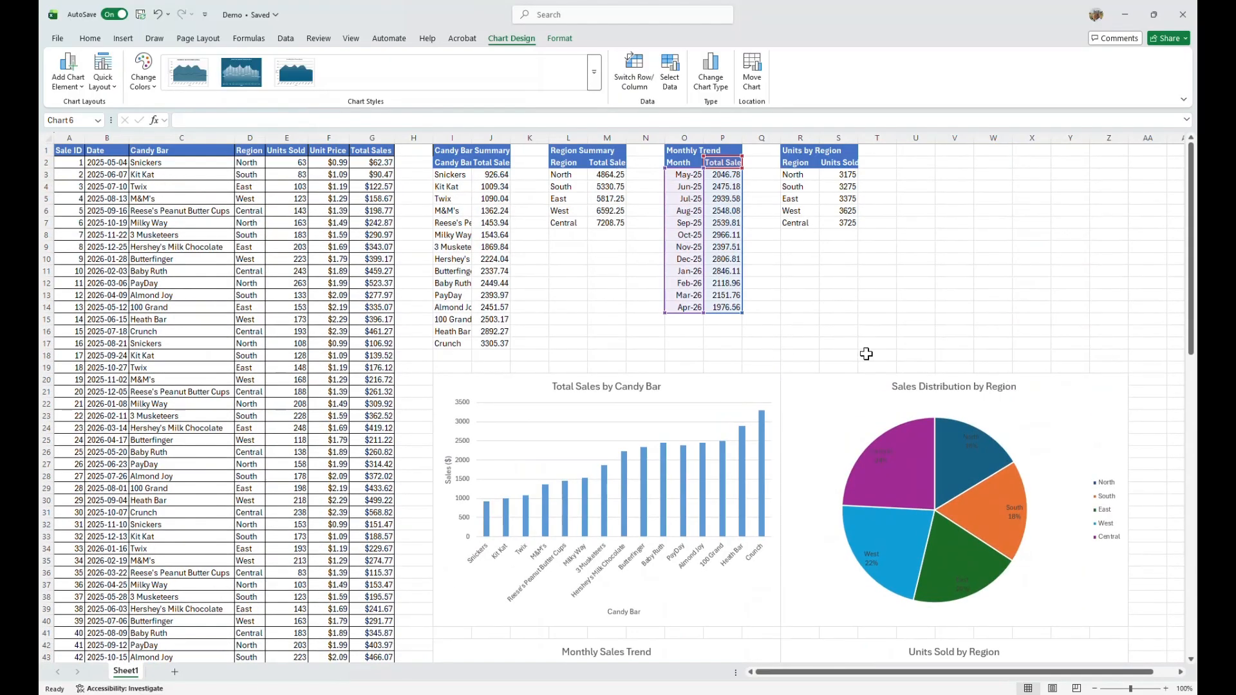
scroll(895, 363, "down", 5)
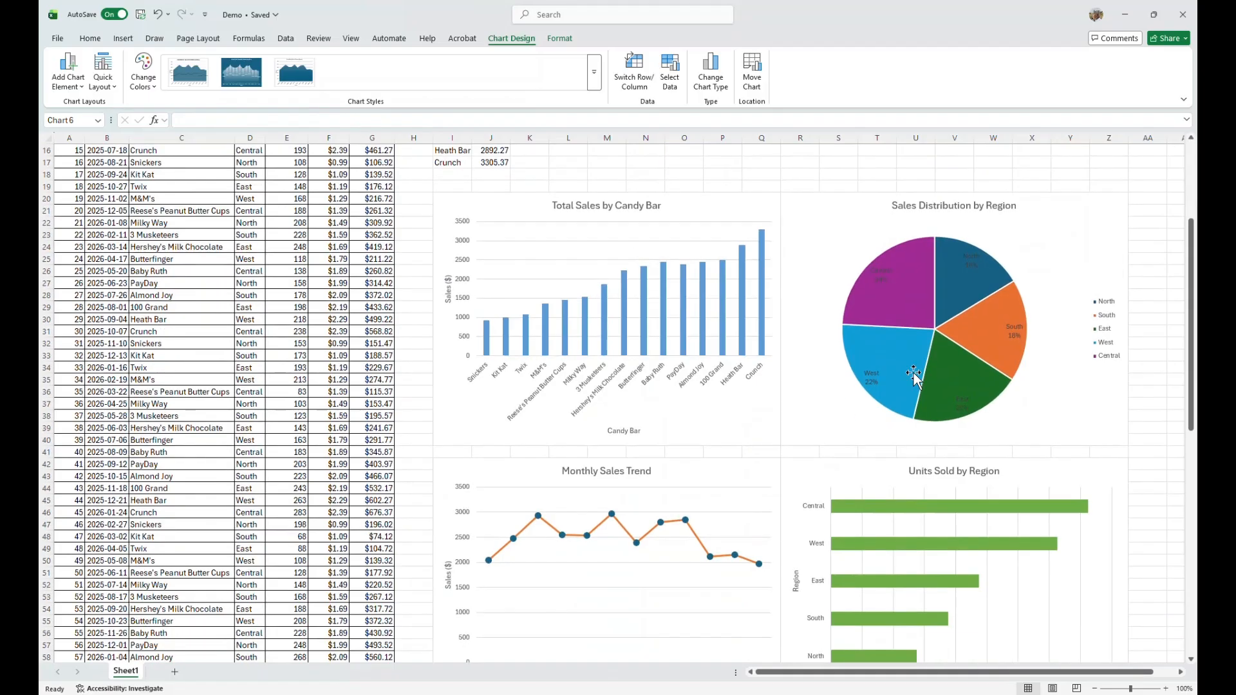
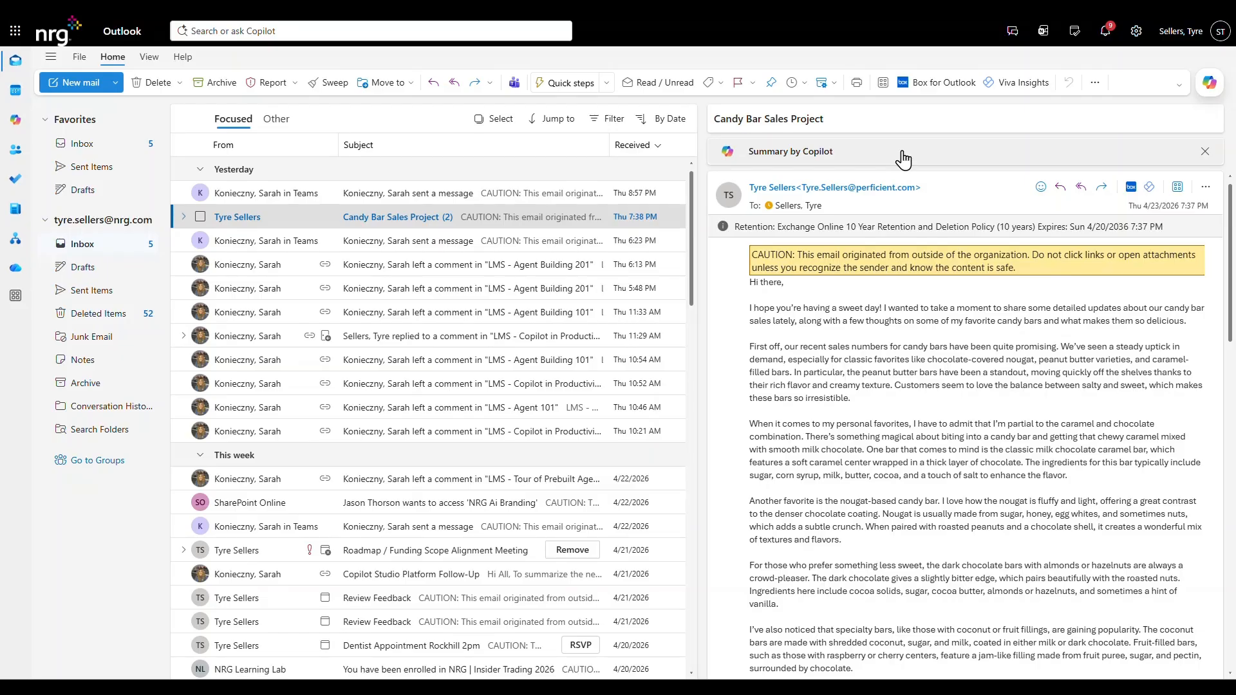
Switch to Outlook, expand Copilot's summary of the Candy Bar Sales Project email and run Copilot's Summarize and reply suggestion
left_click(903, 159)
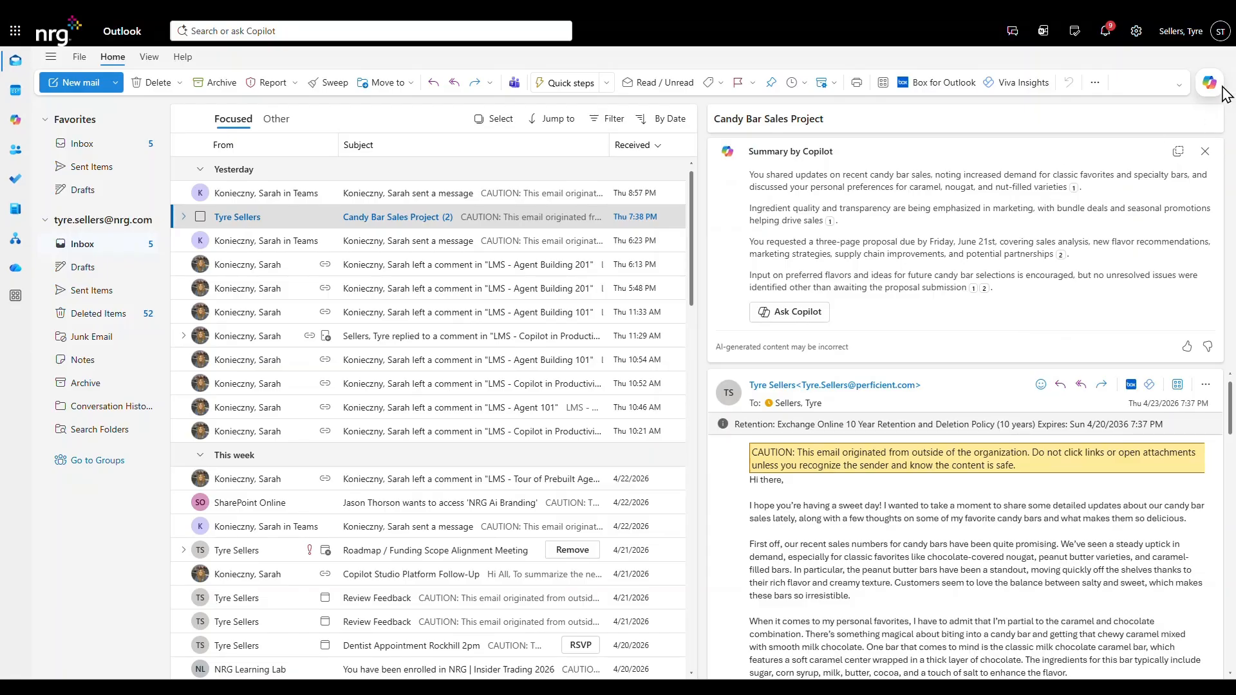
mouse_move(1210, 91)
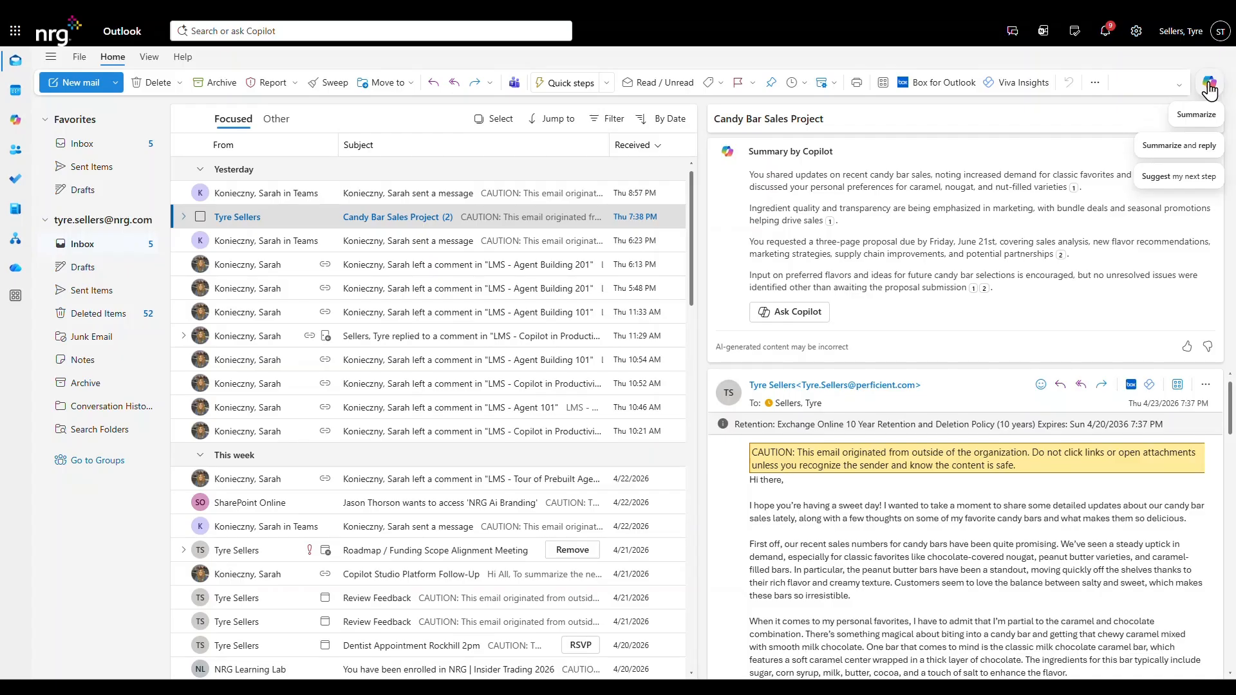
left_click(1191, 158)
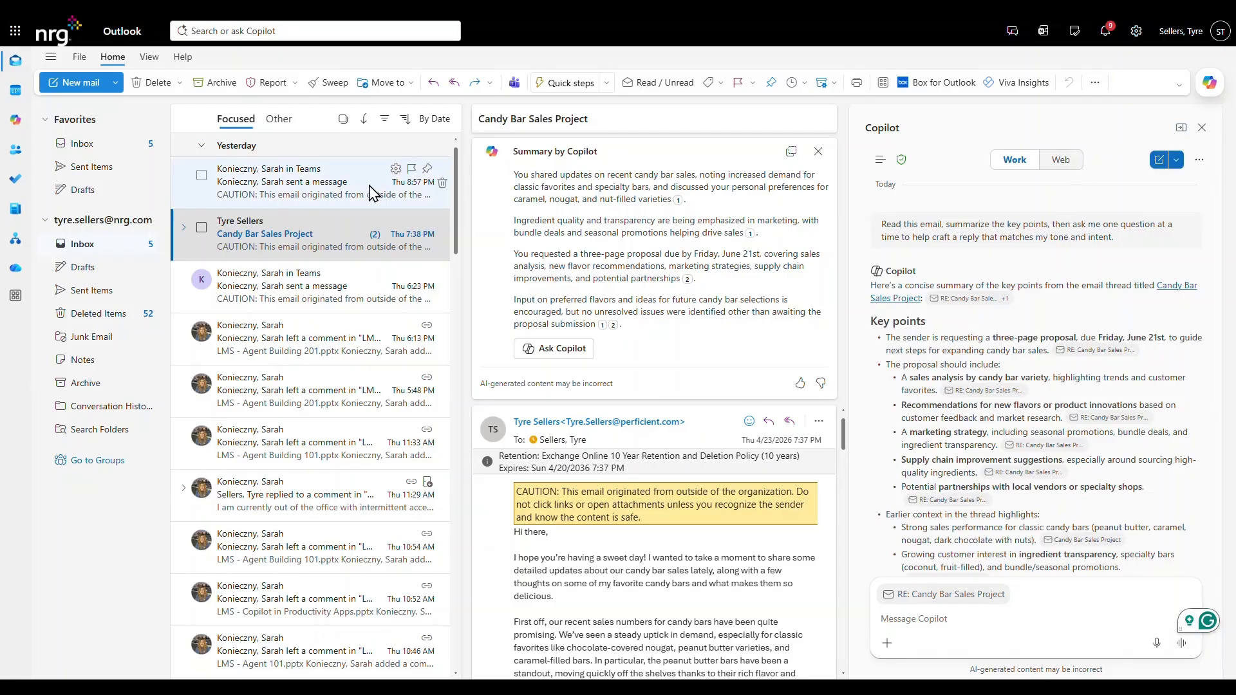
Start a new email and ask Copilot to draft an email response to the sender's last email about candy bars
left_click(86, 94)
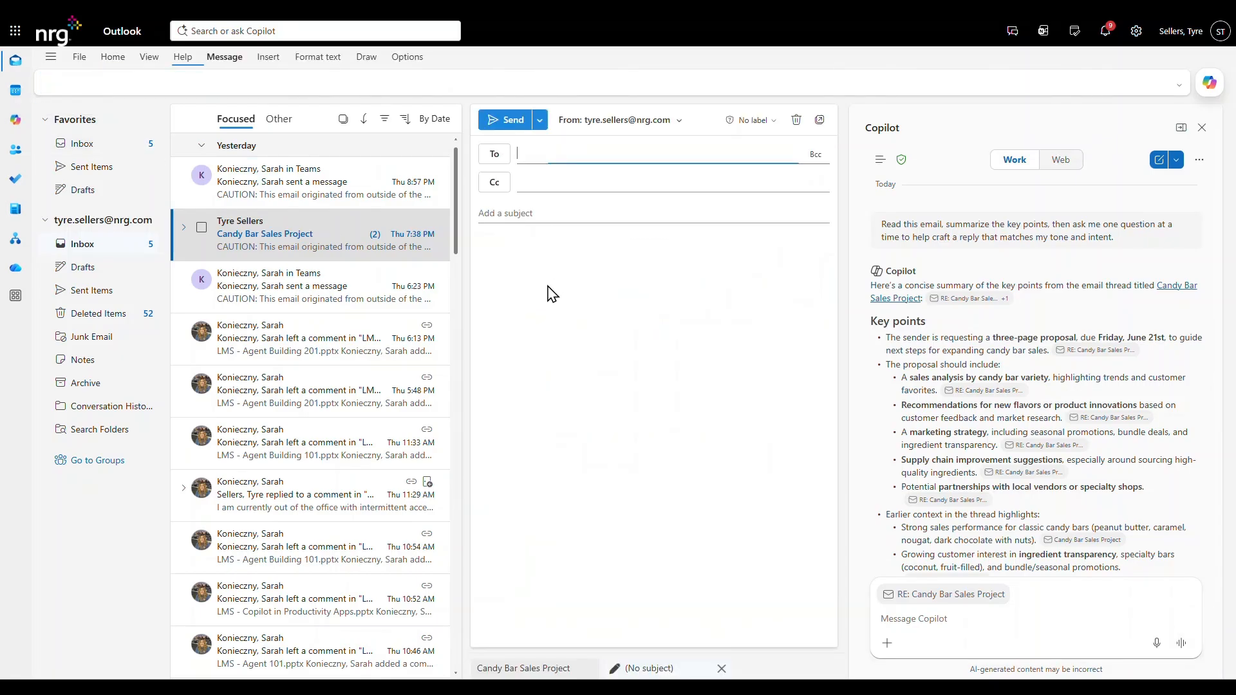
left_click(583, 257)
left_click(584, 253)
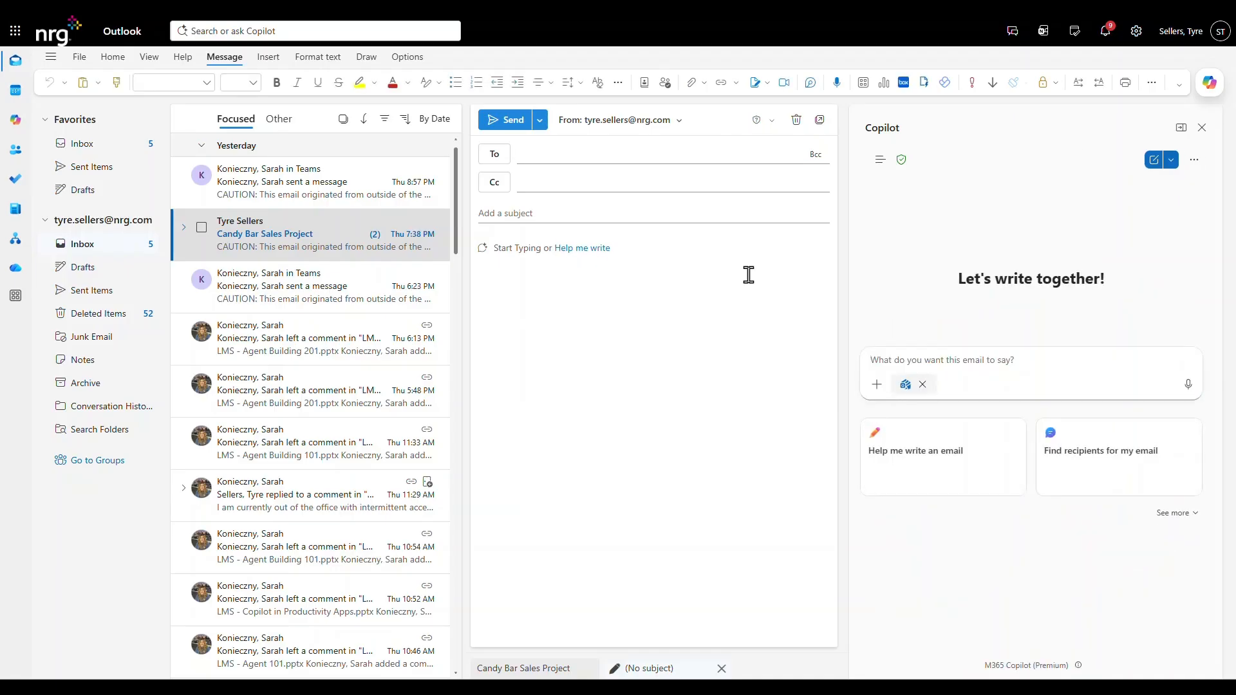
type("Draft an email response to tyre's last email about candy bars")
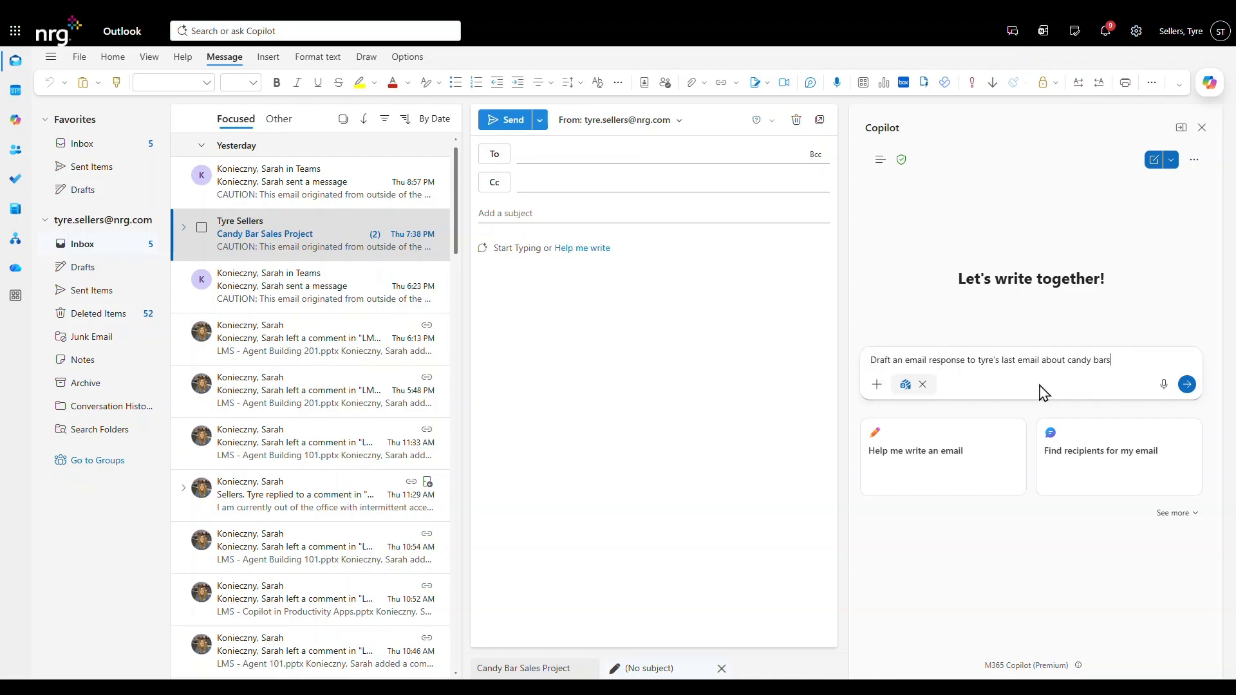
left_click(1188, 386)
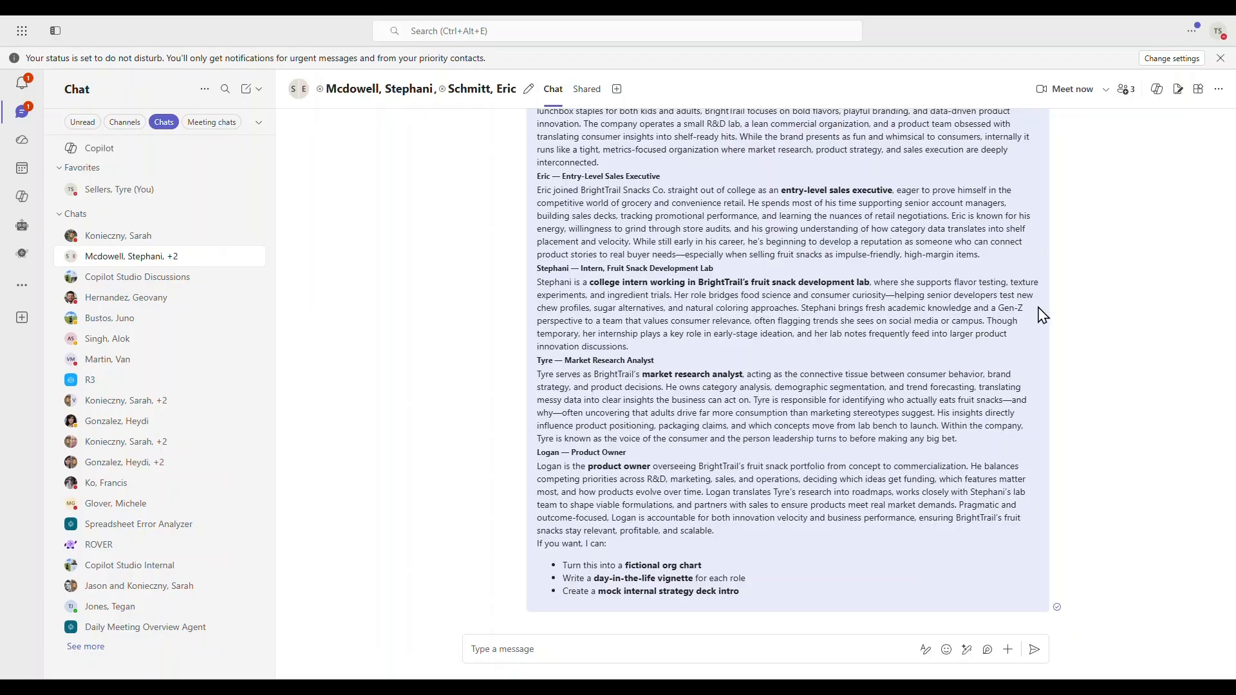
In the Teams group chat, start a new Copilot conversation requesting a thread summary, 5 bullet points for the next meeting, and outstanding items with owners
left_click(1153, 93)
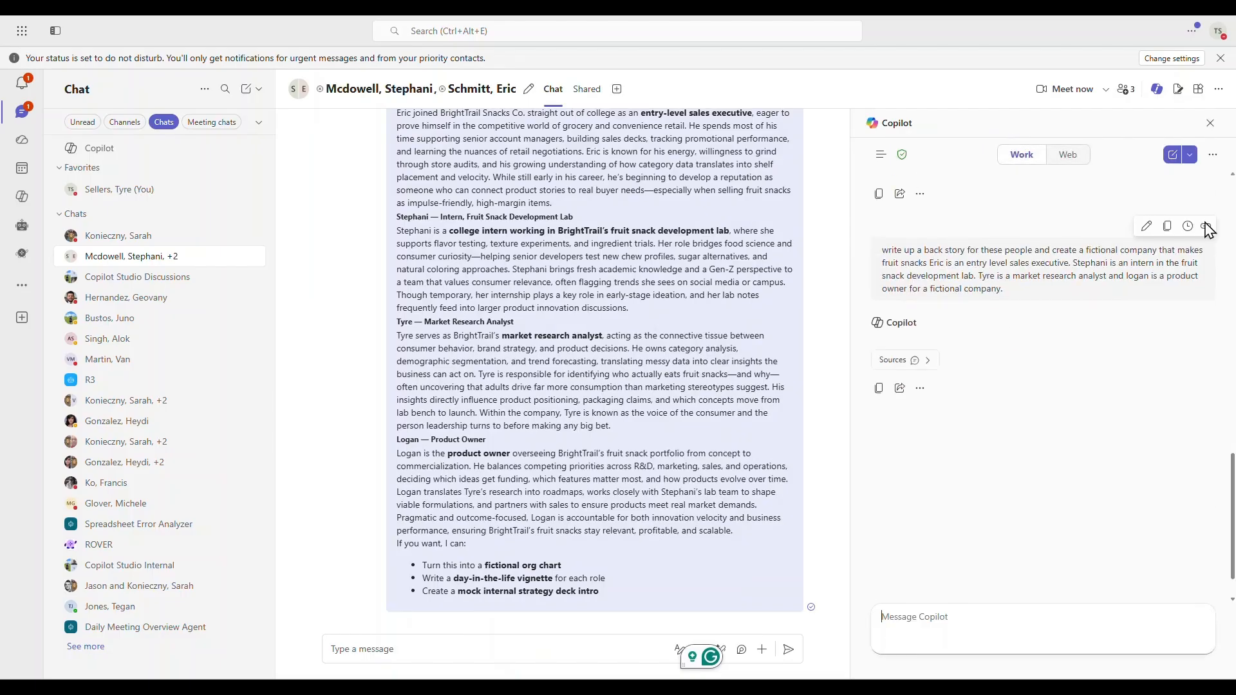
left_click(1173, 161)
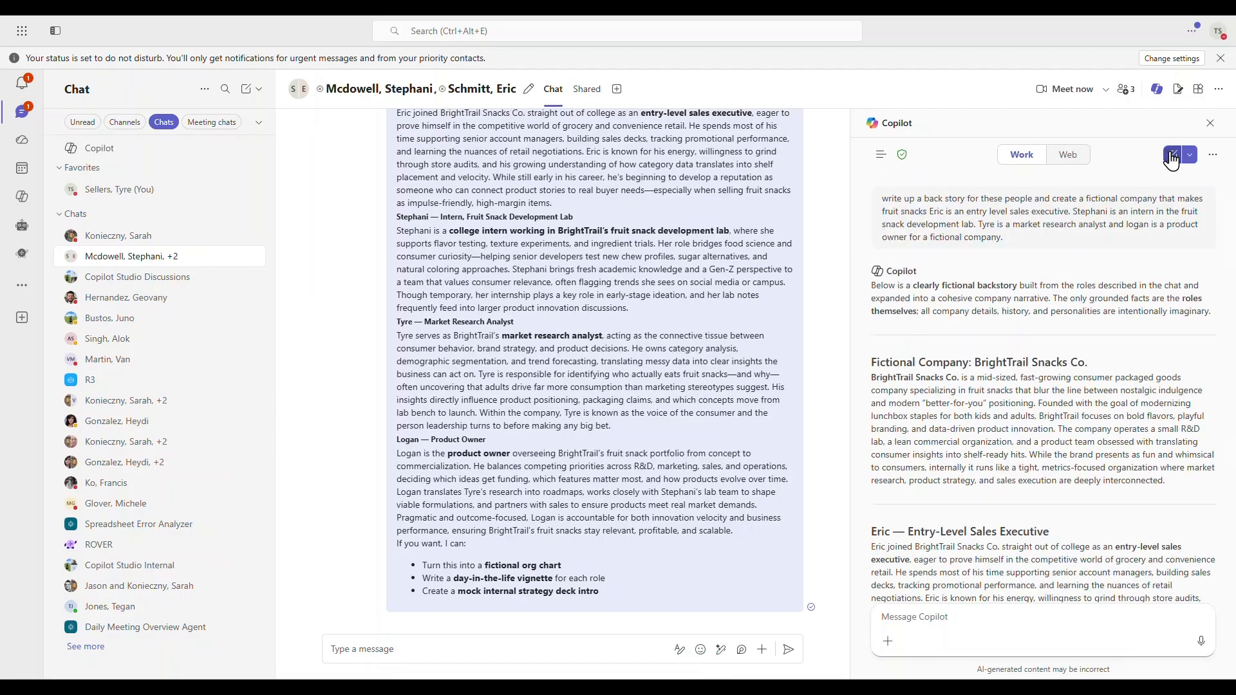
left_click(1000, 382)
type("Summarize this thread and give me 5 bullet points of what I need to know for the next meeting. What outstanding items exist and who owns them.")
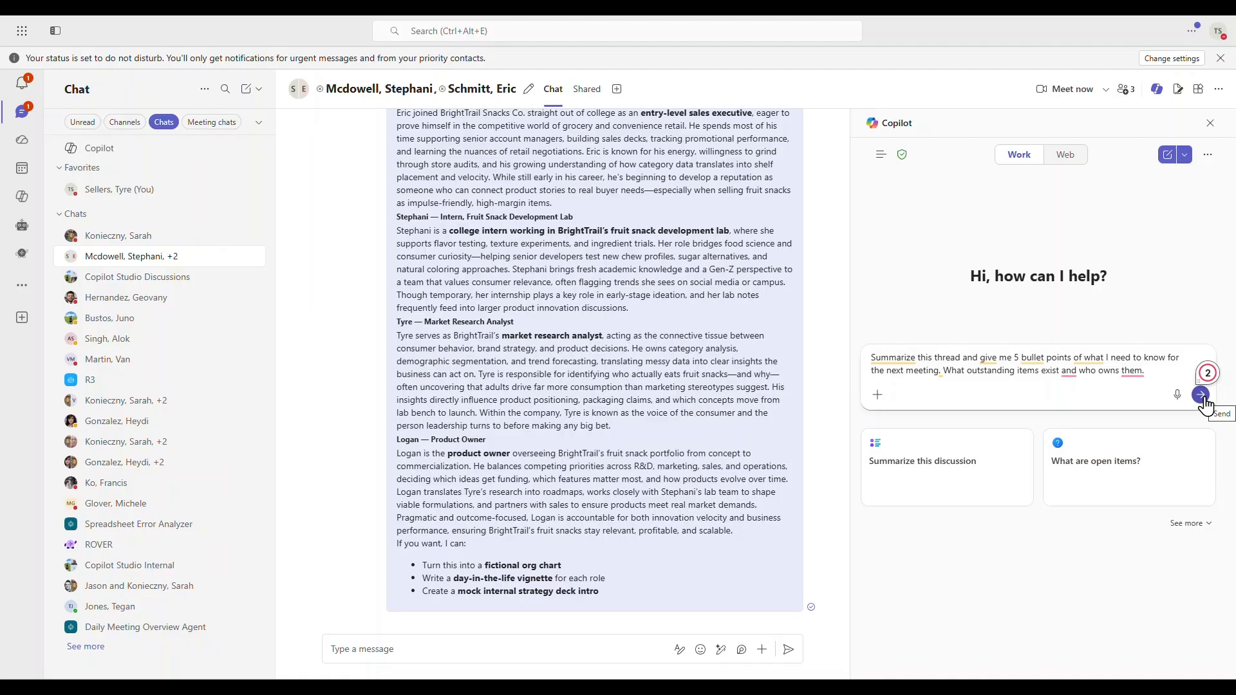
left_click(1201, 396)
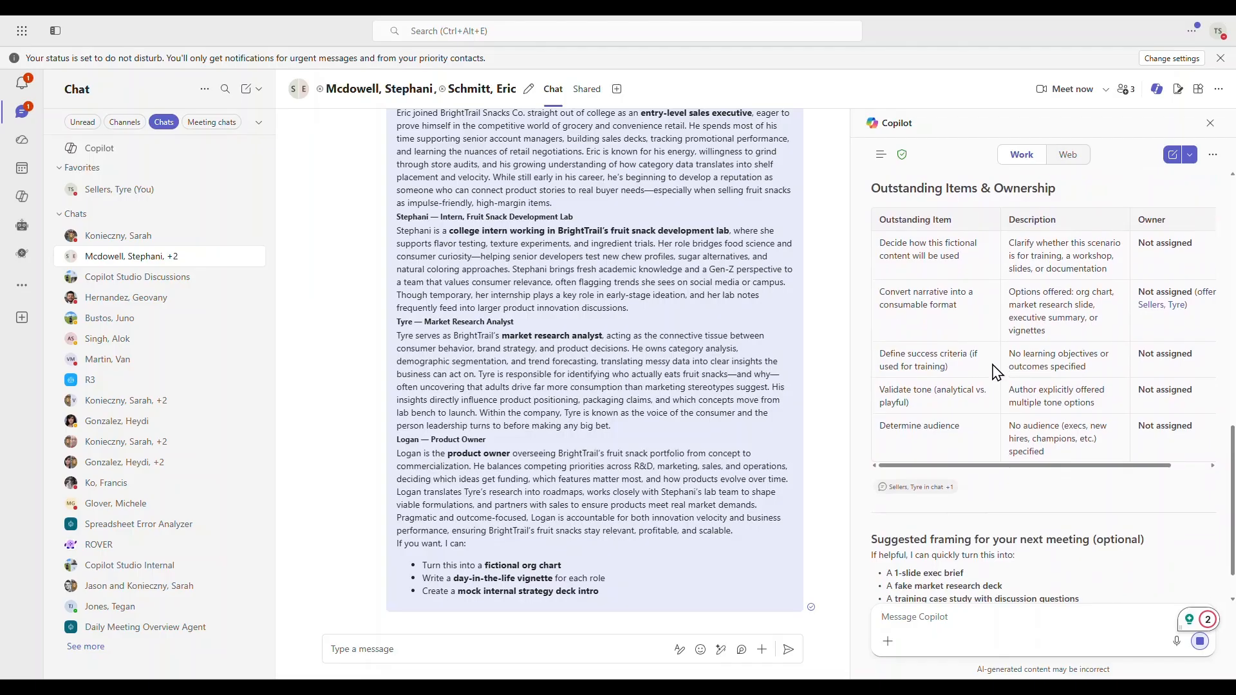
scroll(997, 372, "up", 2)
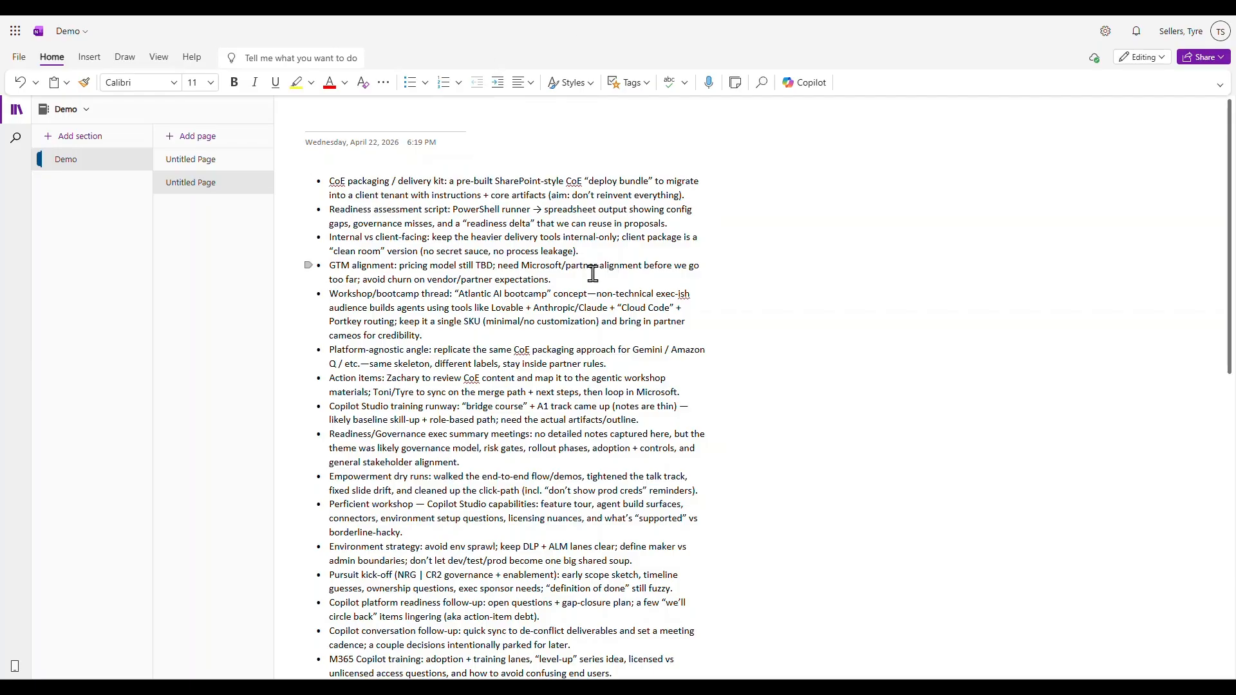
In OneNote, ask Copilot to "help me summarize this note file and give me 10 important topics to dig deeper in research on"
left_click(803, 93)
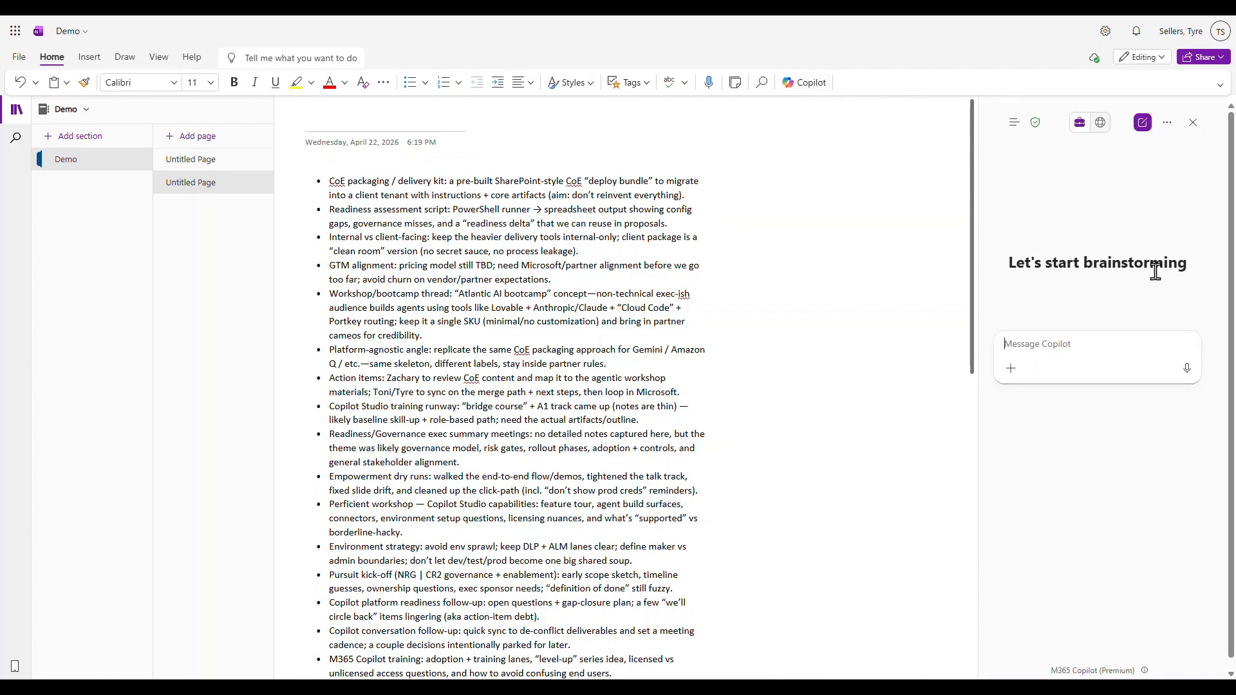
type("help me s")
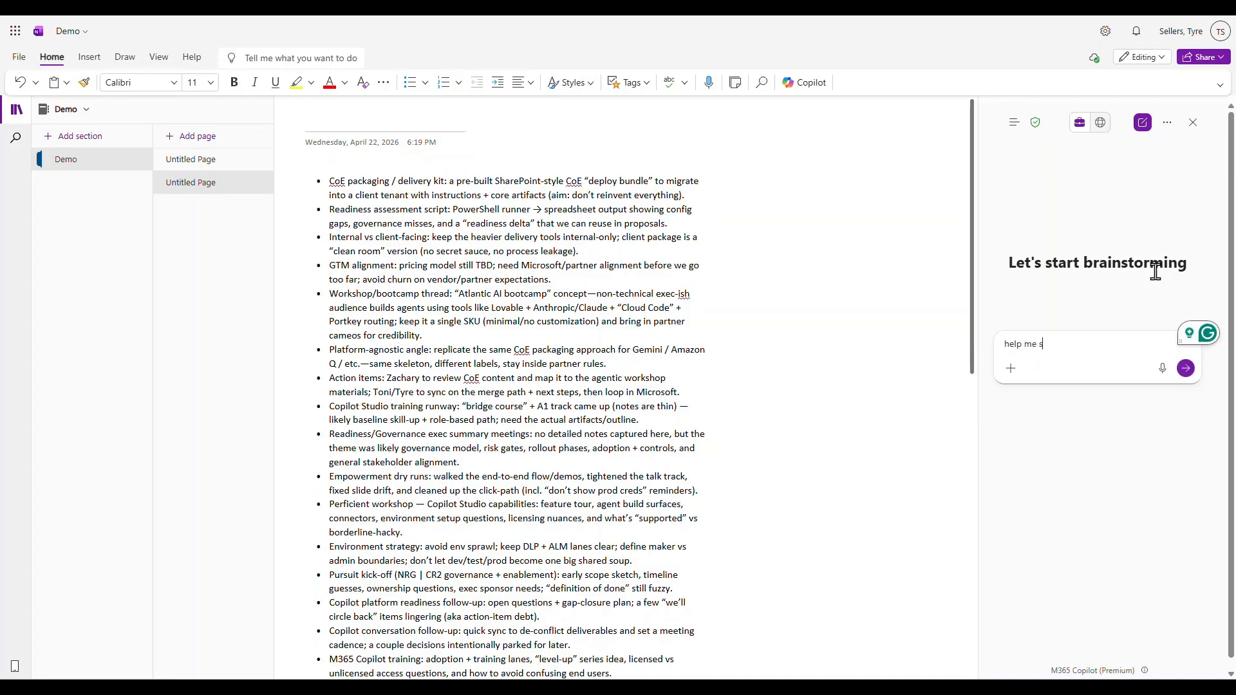
type("ummarize t")
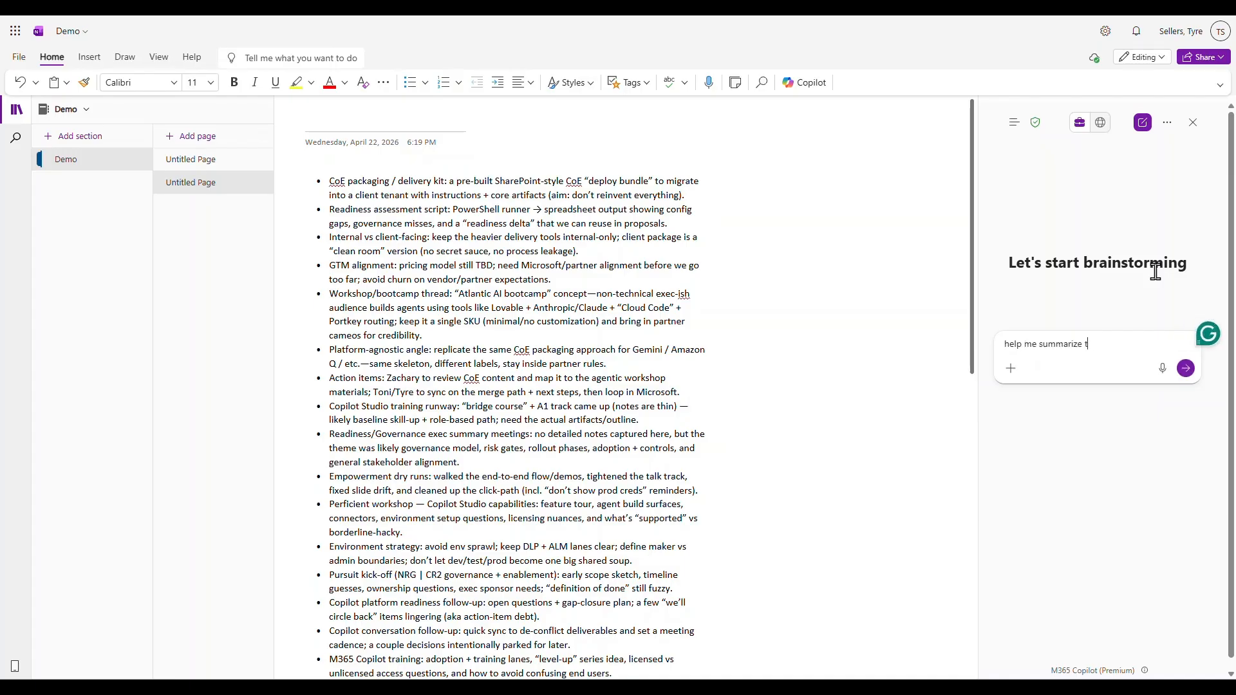
type("his note file and give")
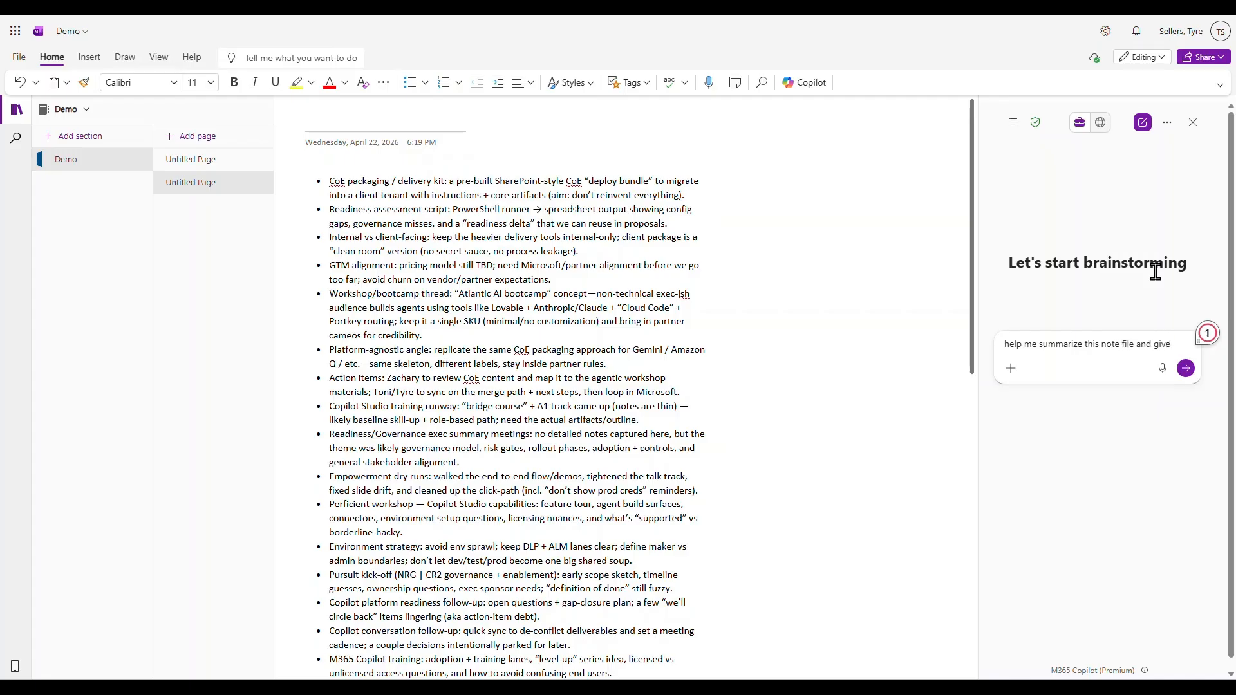
type(" me 10 imp")
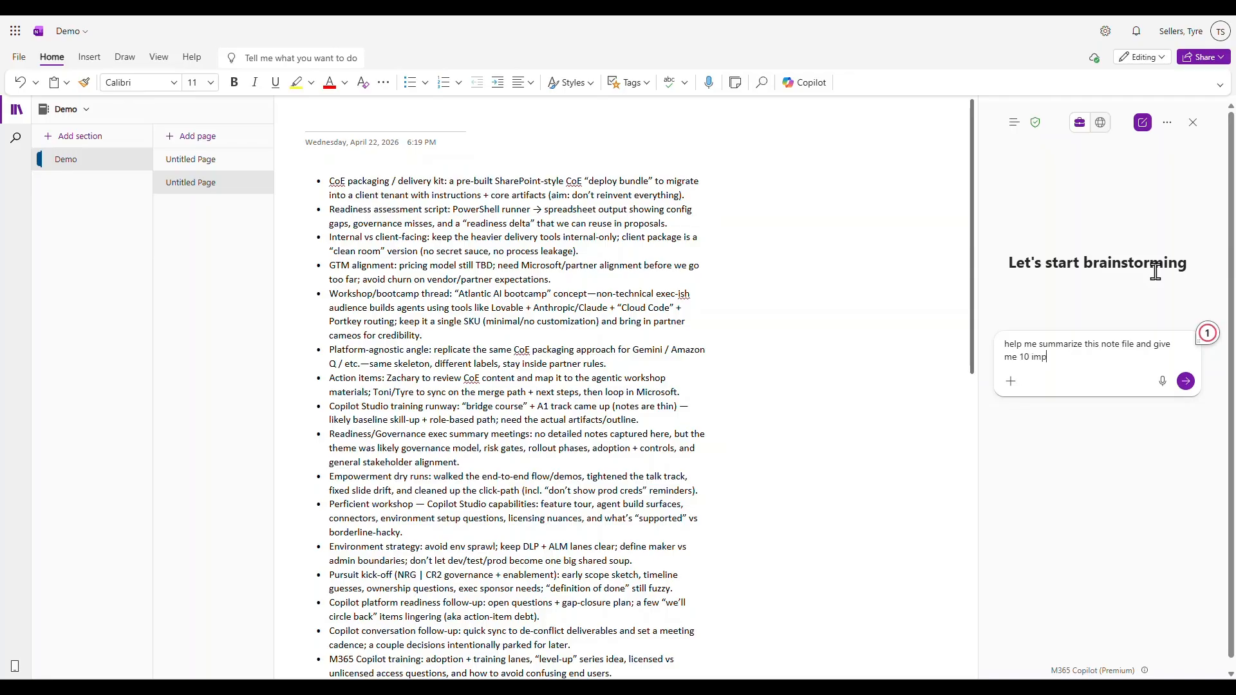
type("ortant topics to dig deeper in research on")
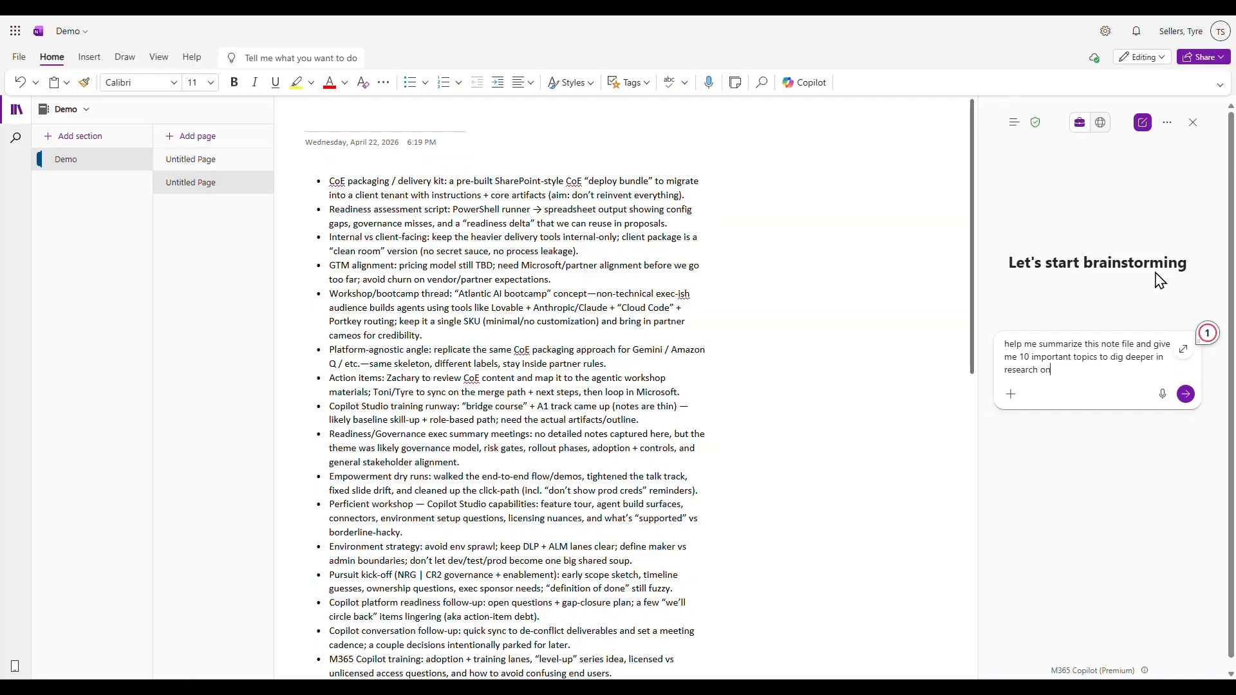
key("Return")
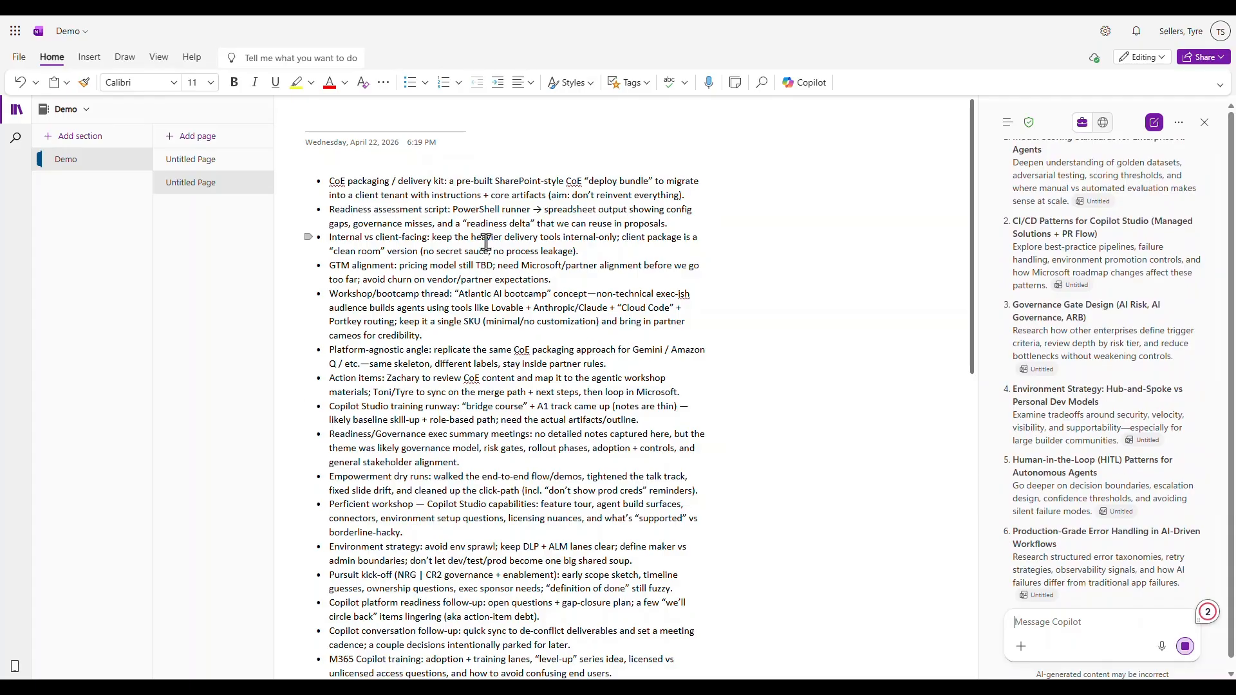
scroll(513, 582, "down", 2)
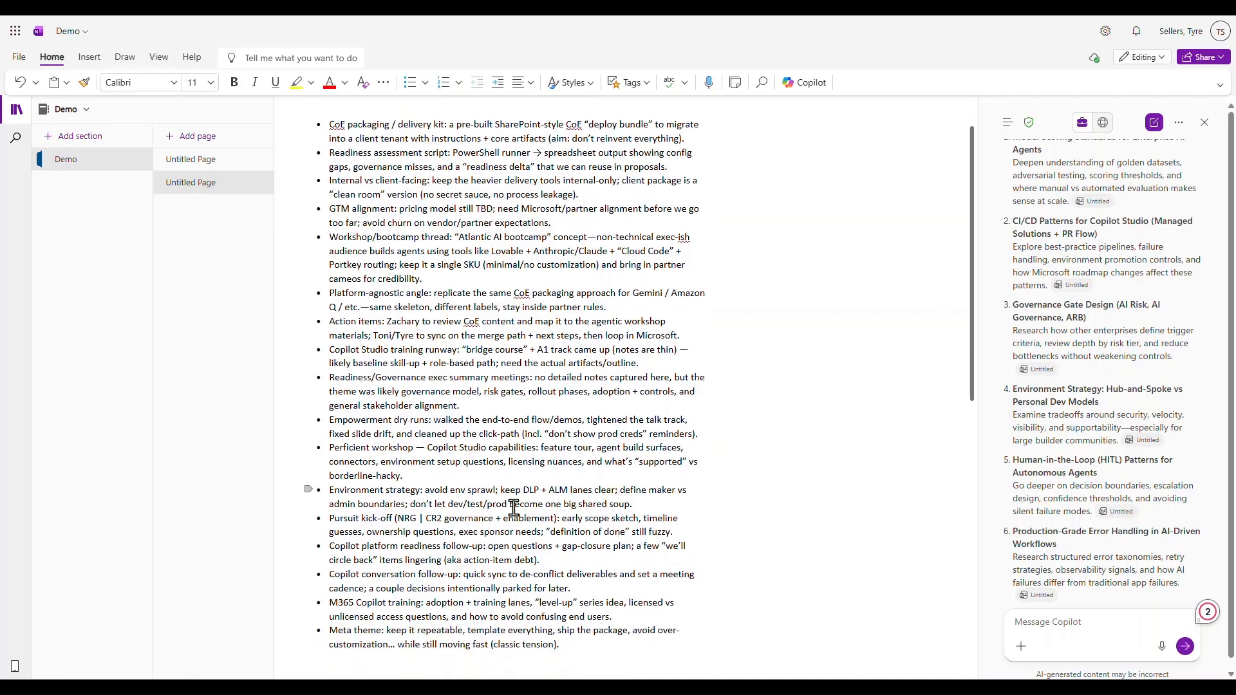